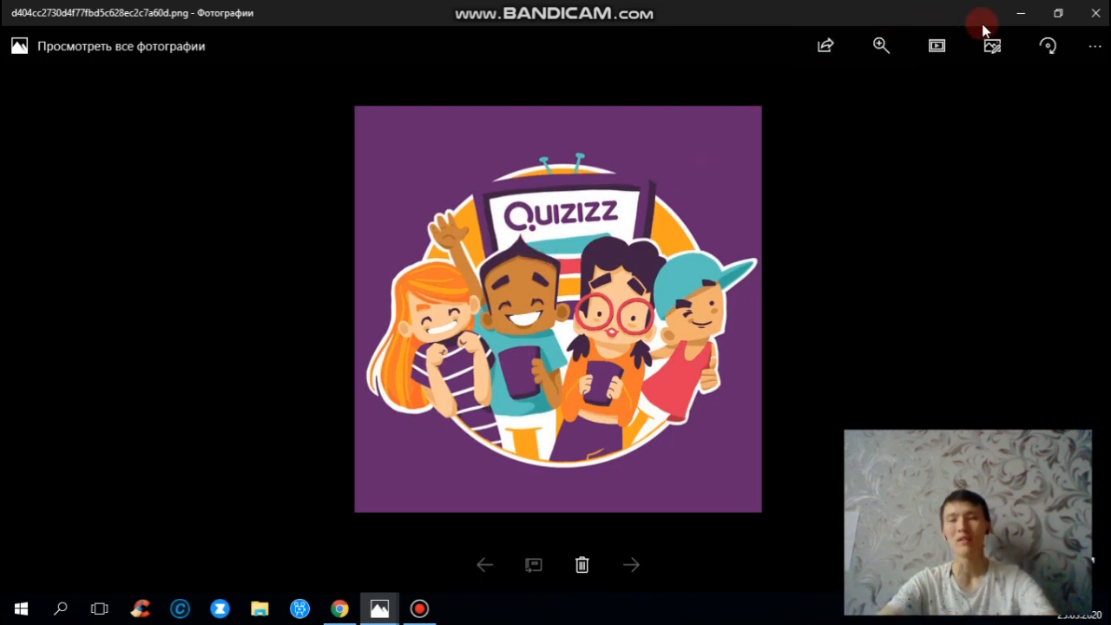
- Switch from the photo viewer to the Chrome browser and search Google for "cell quizizz"
{"action": "left_click", "coordinate": [1020, 14]}
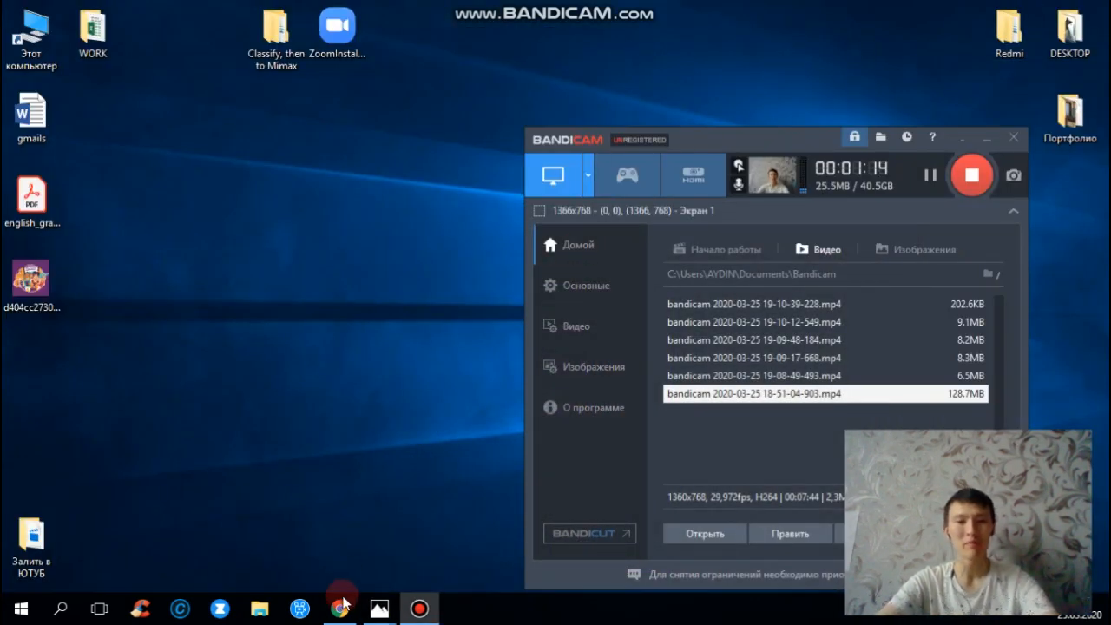
{"action": "left_click", "coordinate": [339, 605]}
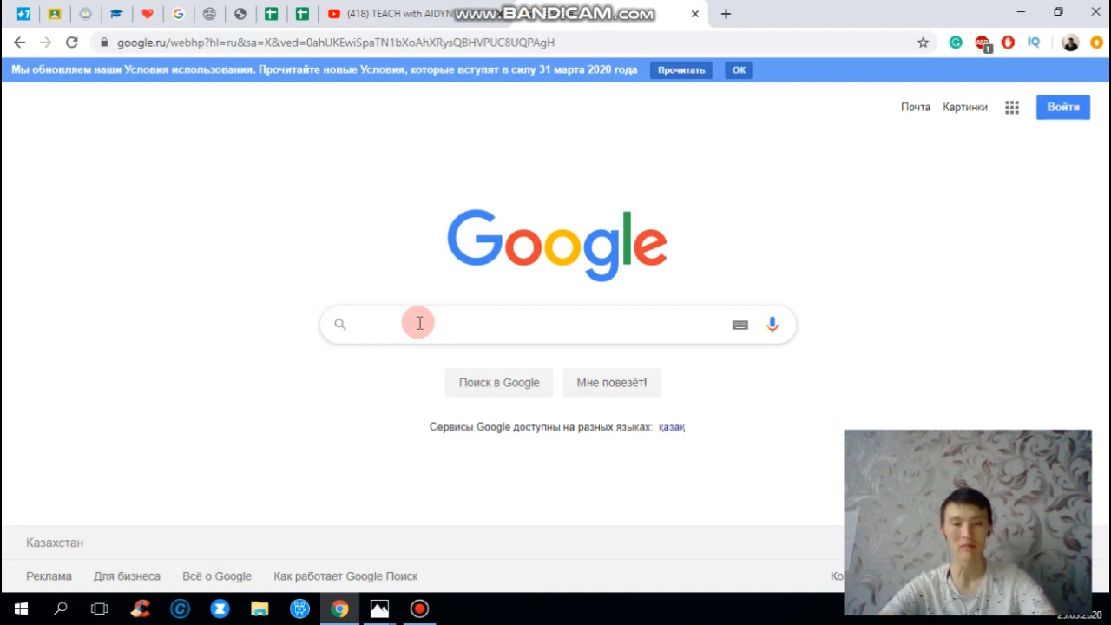
{"action": "type", "text": "cell"}
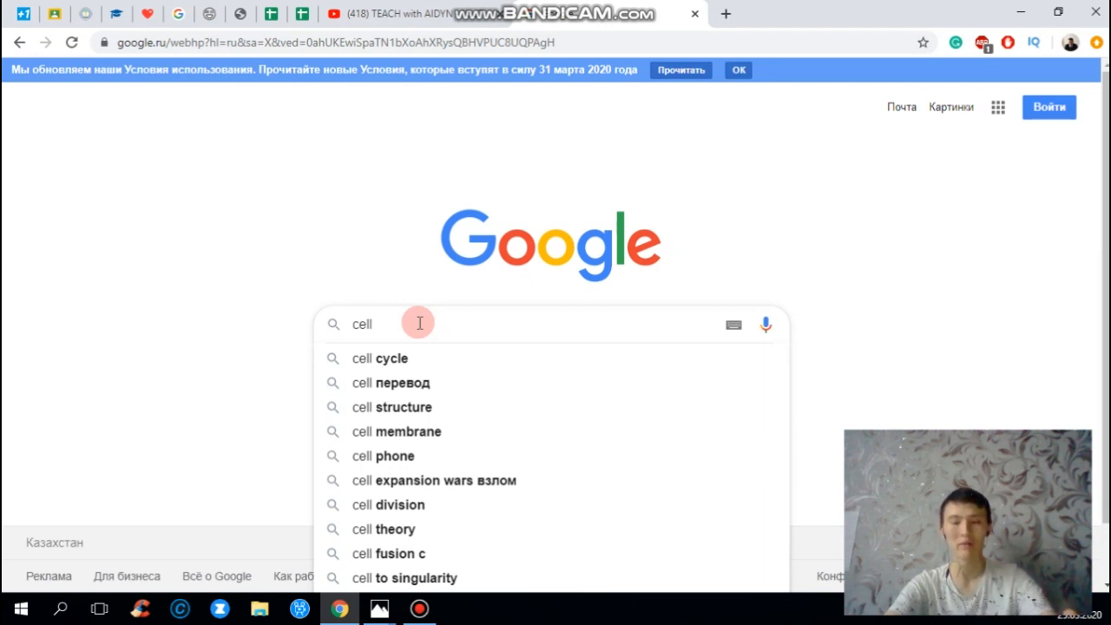
{"action": "type", "text": "qu"}
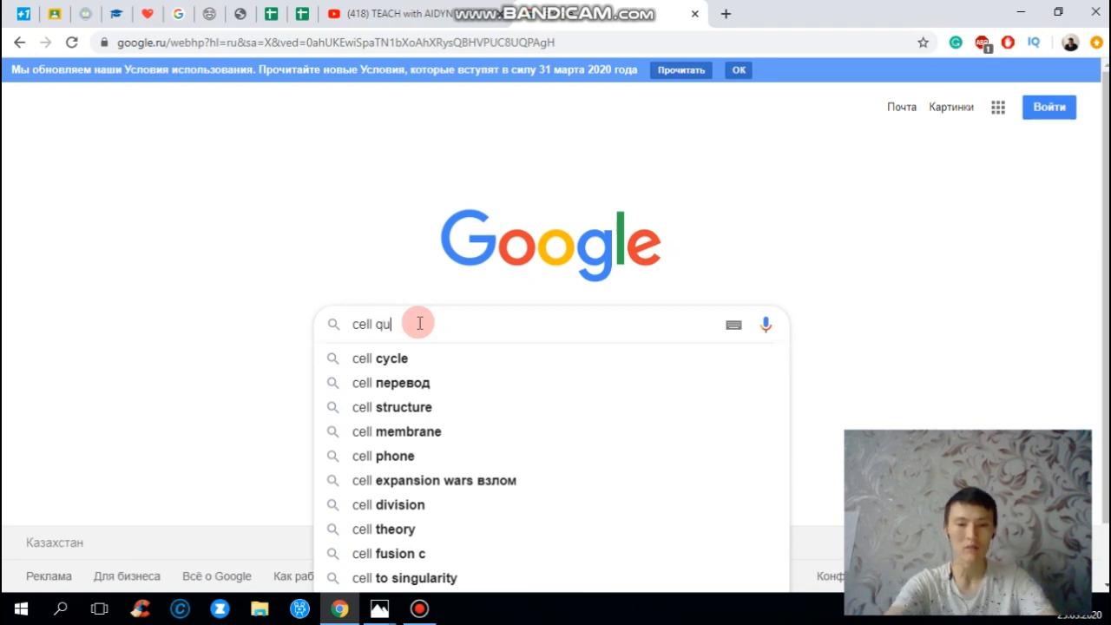
{"action": "type", "text": "izizz"}
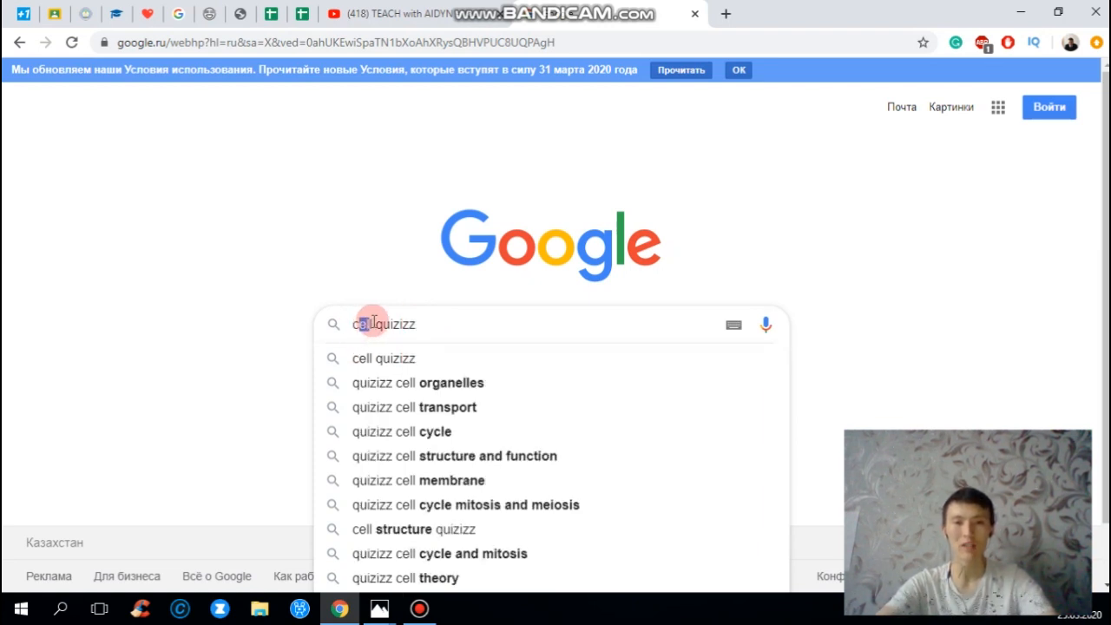
{"action": "left_click", "coordinate": [375, 324]}
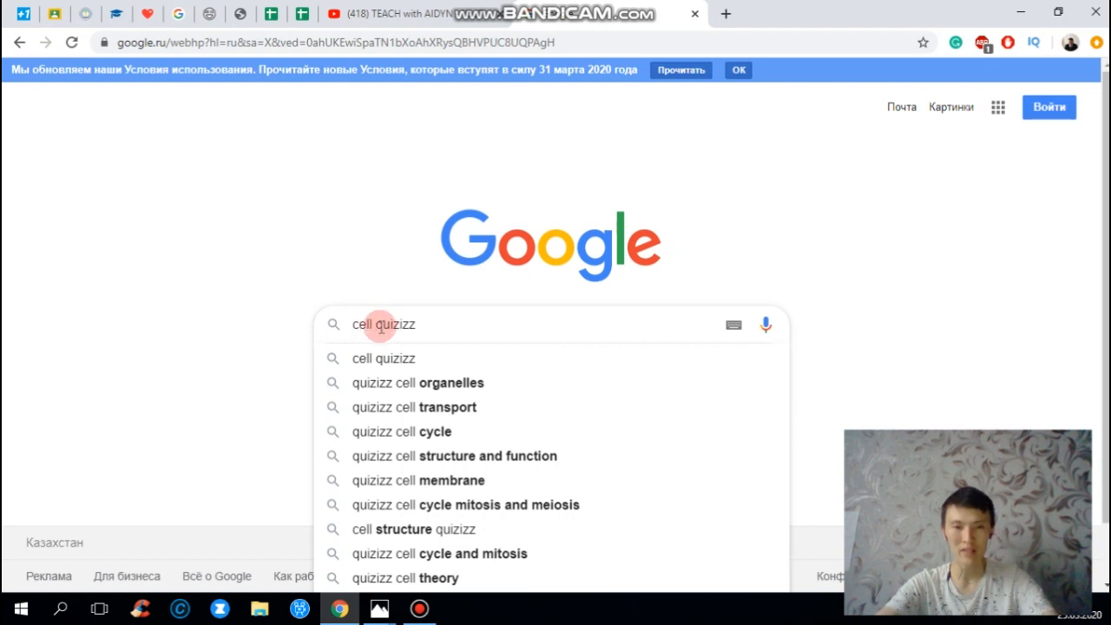
{"action": "left_click_drag", "start_coordinate": [381, 324], "coordinate": [414, 323]}
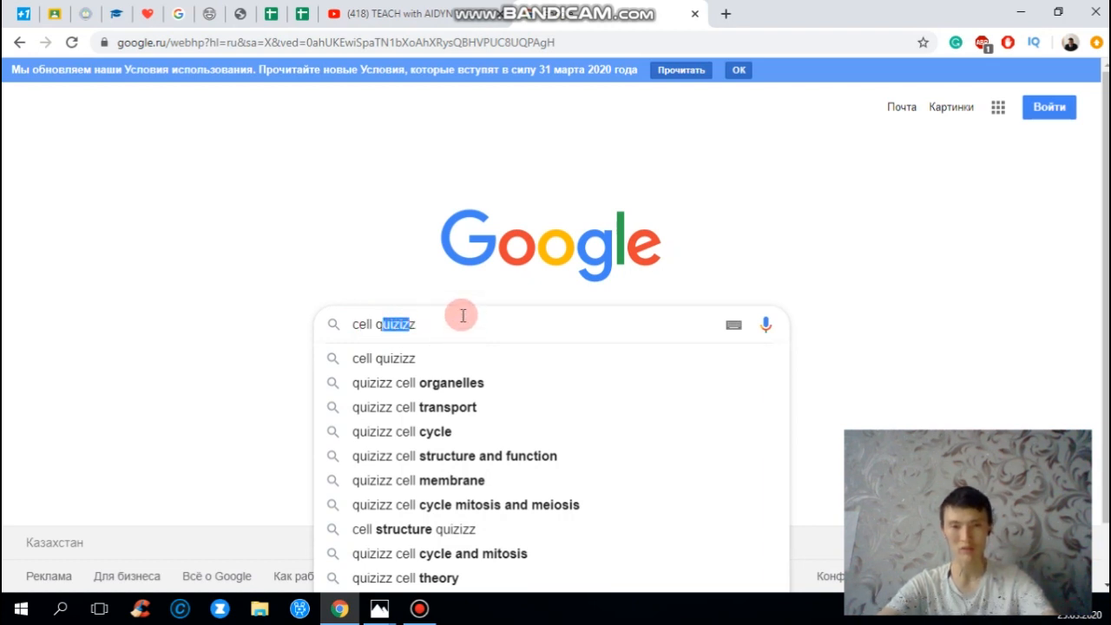
{"action": "left_click", "coordinate": [460, 323]}
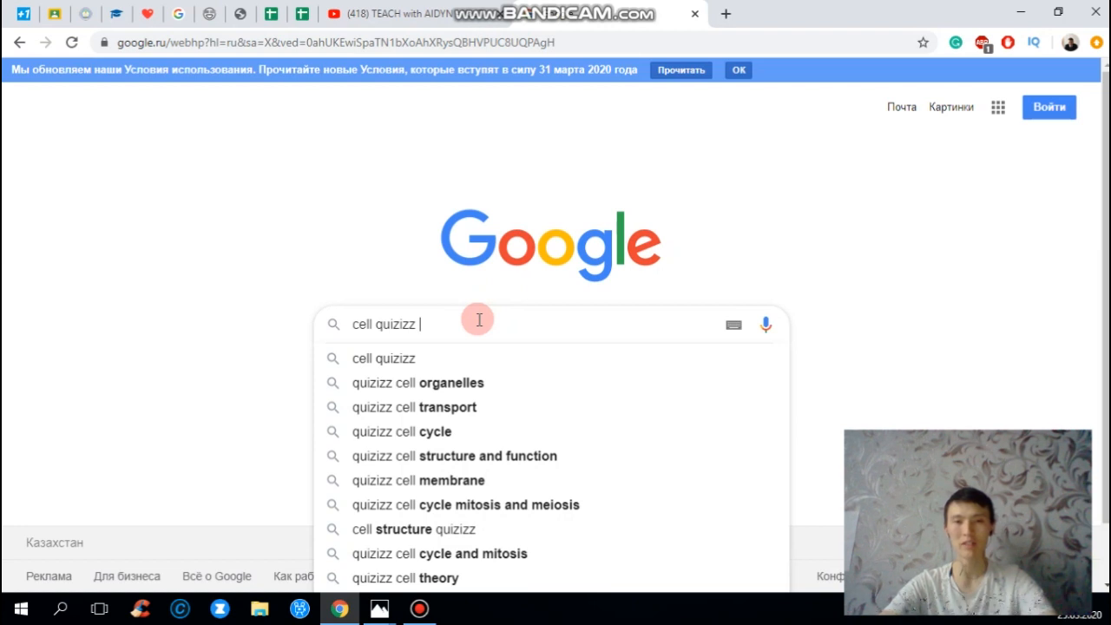
{"action": "key", "text": "Return"}
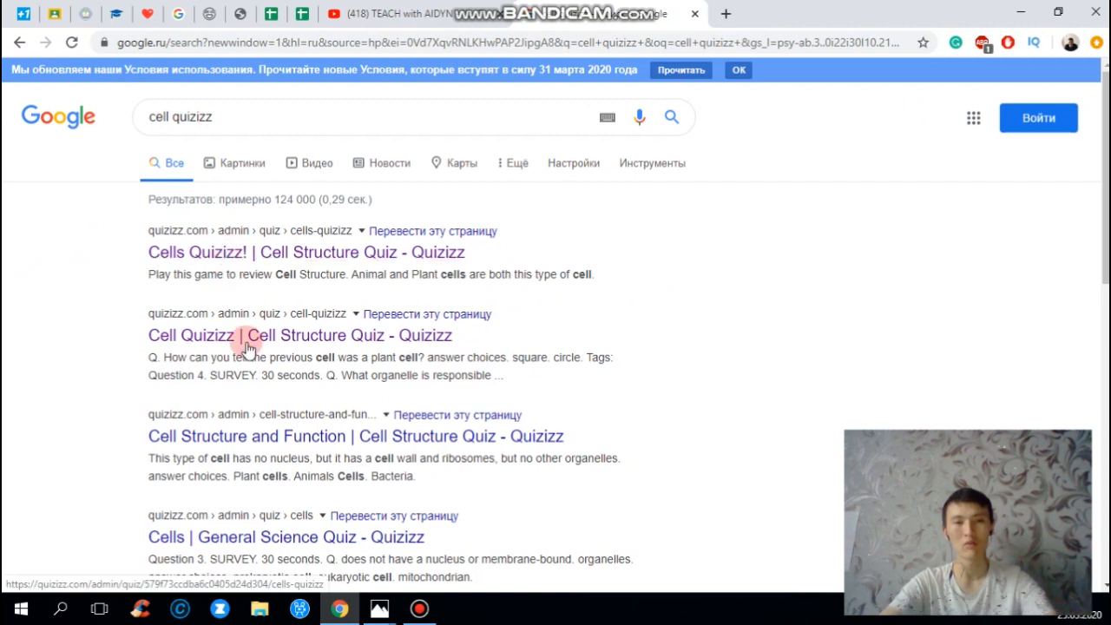
- Open the "Cells Quizizz! | Cell Structure Quiz" search result, look through its questions, and close the page
{"action": "left_click", "coordinate": [262, 252]}
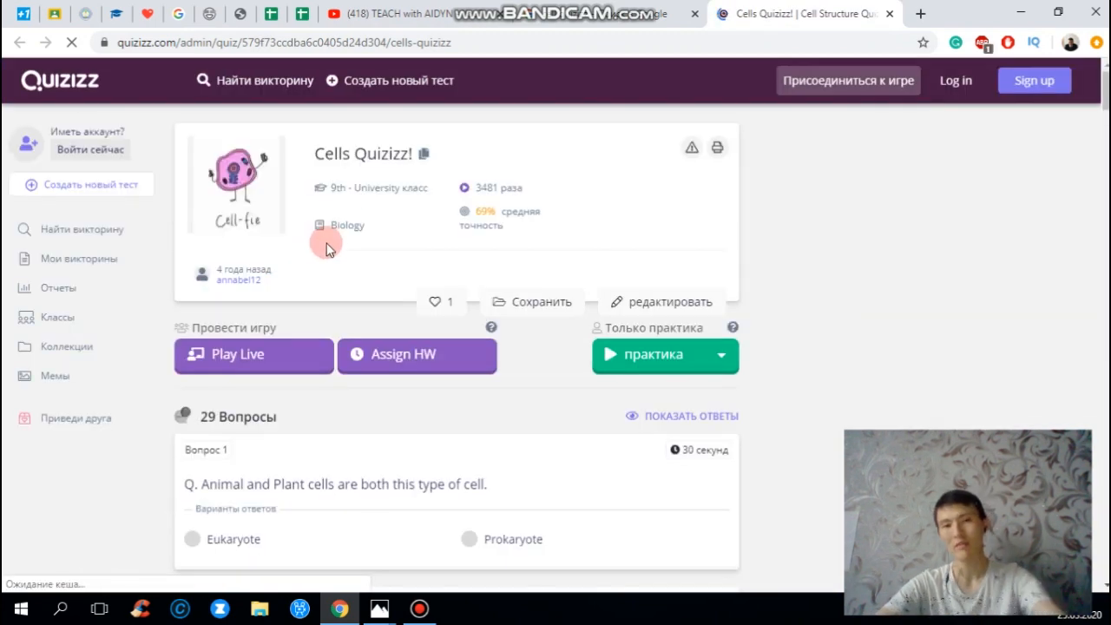
{"action": "scroll", "coordinate": [322, 297], "scroll_direction": "down", "scroll_amount": 7}
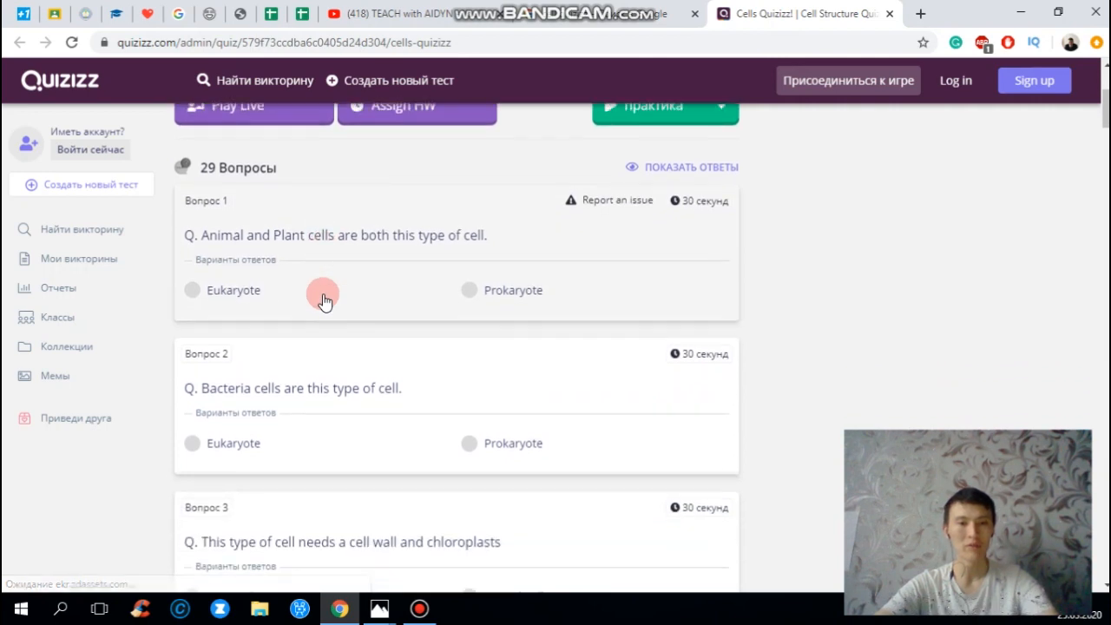
{"action": "scroll", "coordinate": [322, 300], "scroll_direction": "down", "scroll_amount": 2}
{"action": "scroll", "coordinate": [322, 300], "scroll_direction": "up", "scroll_amount": 9}
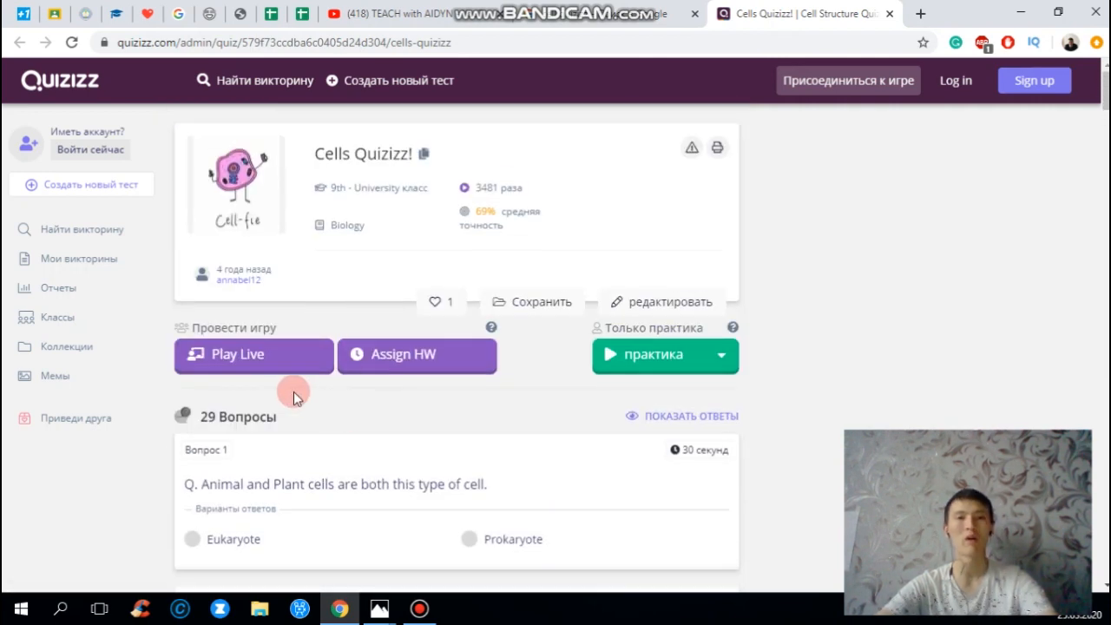
{"action": "scroll", "coordinate": [339, 486], "scroll_direction": "down", "scroll_amount": 1}
{"action": "scroll", "coordinate": [339, 489], "scroll_direction": "down", "scroll_amount": 15}
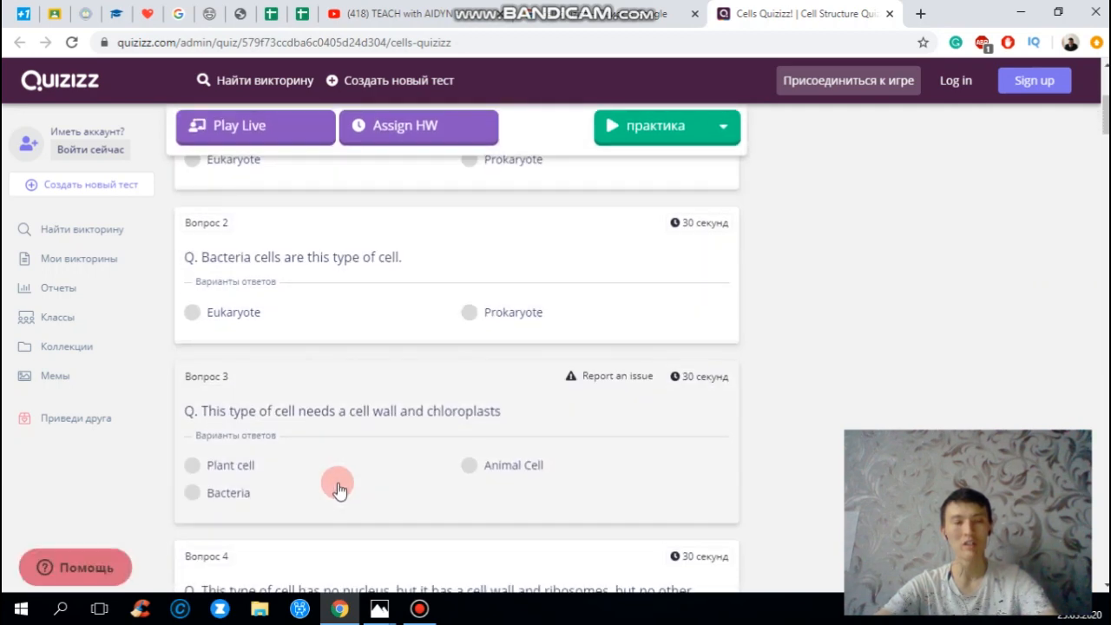
{"action": "scroll", "coordinate": [340, 487], "scroll_direction": "down", "scroll_amount": 15}
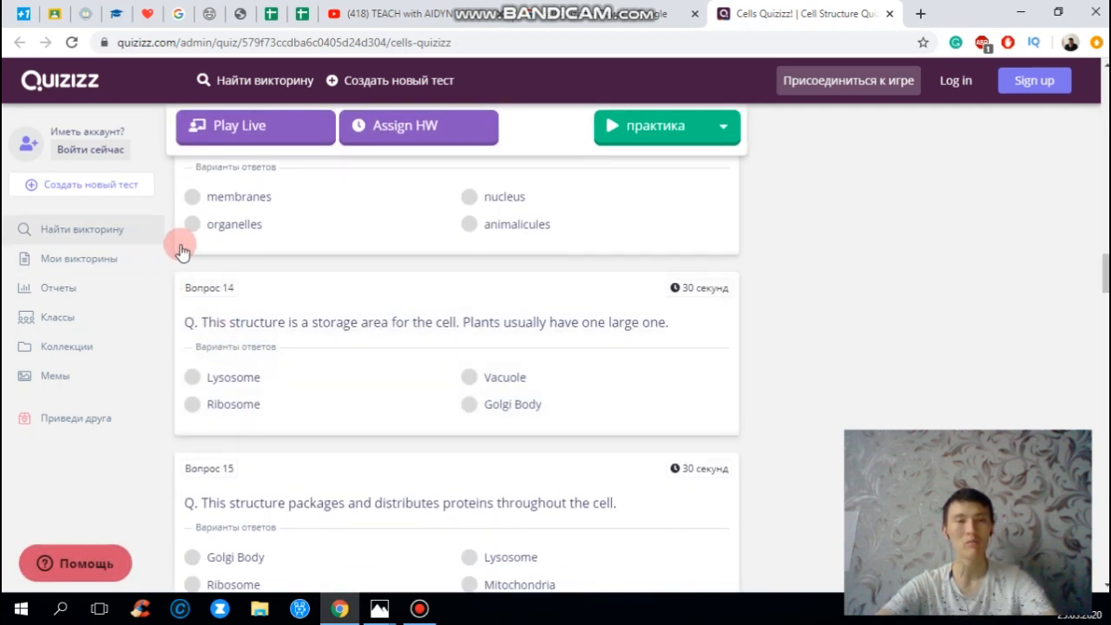
{"action": "left_click", "coordinate": [890, 14]}
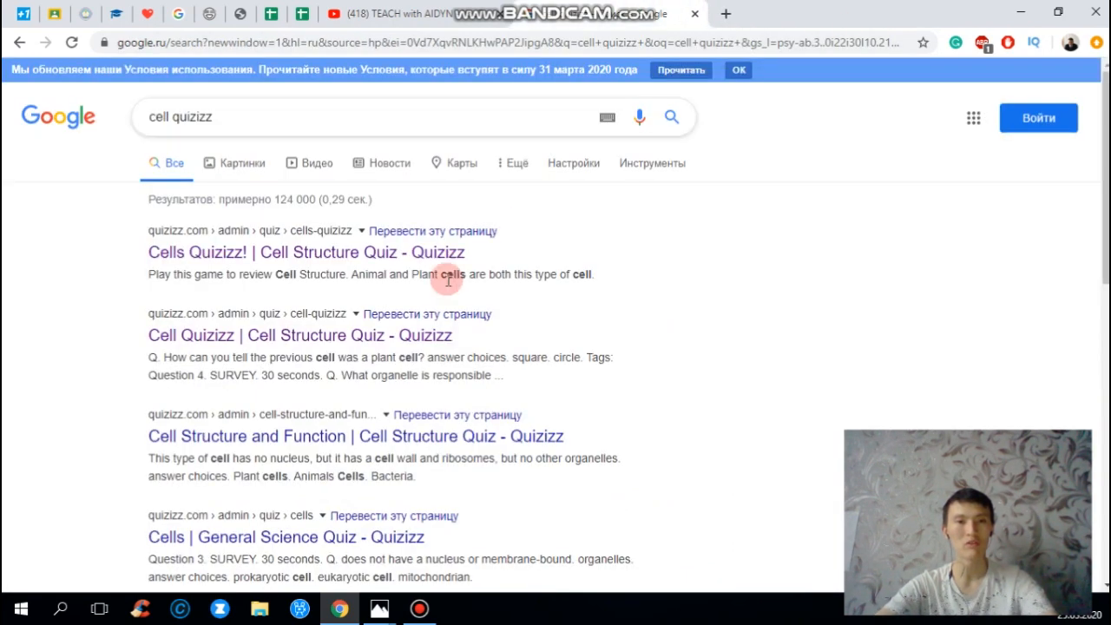
- Open the "Cell Quizizz | Cell Structure Quiz" search result and look through its questions and enlarged pictures
{"action": "left_click", "coordinate": [228, 334]}
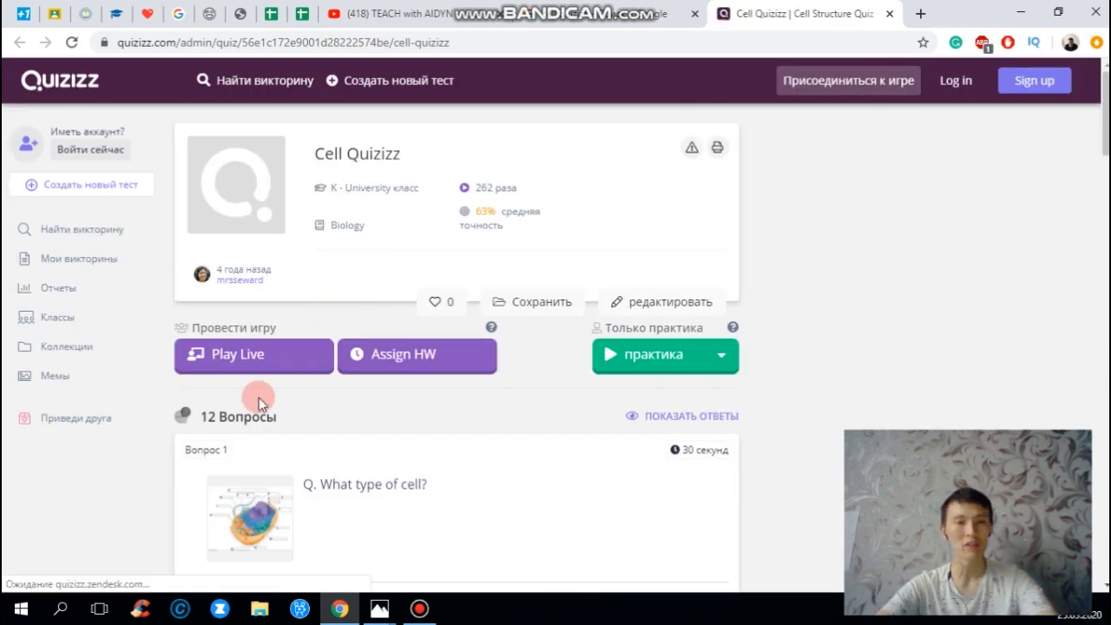
{"action": "scroll", "coordinate": [266, 417], "scroll_direction": "down", "scroll_amount": 2}
{"action": "mouse_move", "coordinate": [272, 370]}
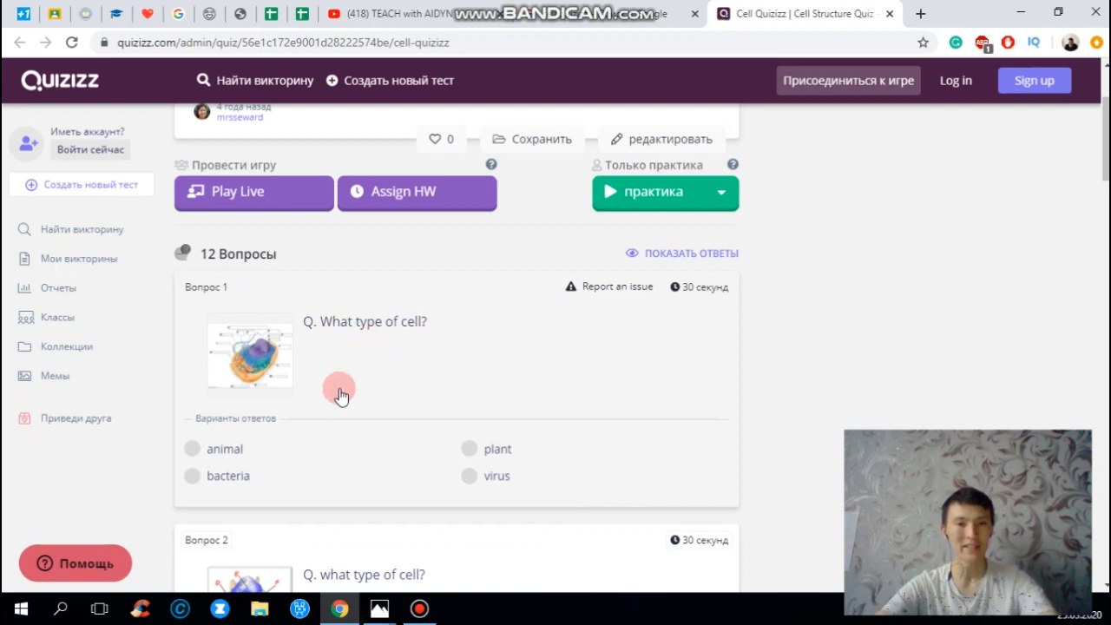
{"action": "scroll", "coordinate": [329, 402], "scroll_direction": "down", "scroll_amount": 4}
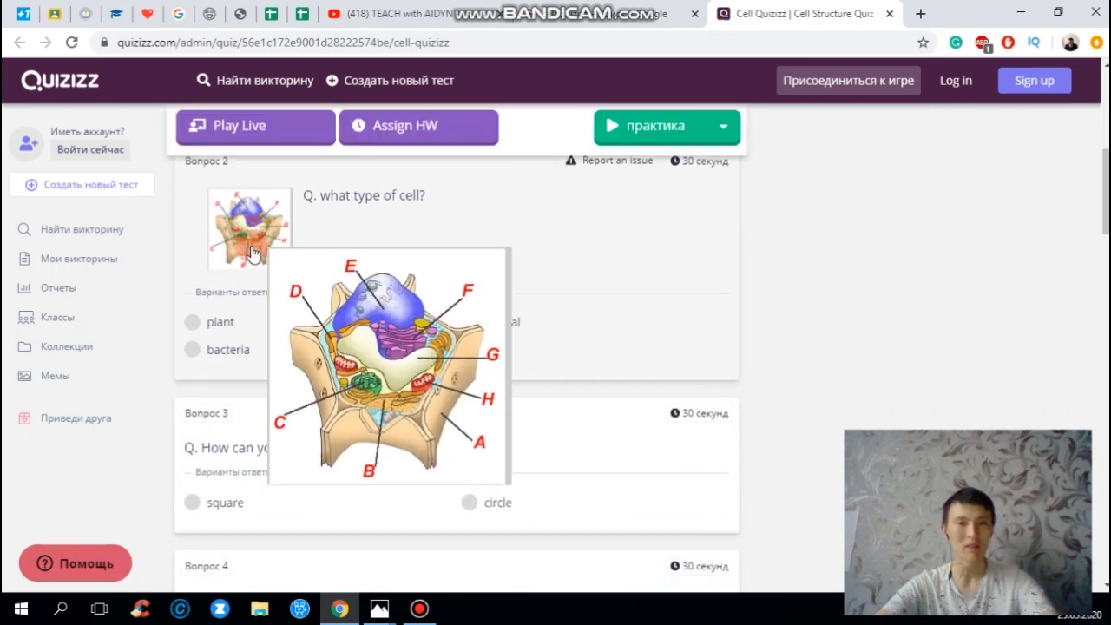
{"action": "scroll", "coordinate": [289, 326], "scroll_direction": "down", "scroll_amount": 4}
{"action": "scroll", "coordinate": [291, 327], "scroll_direction": "down", "scroll_amount": 3}
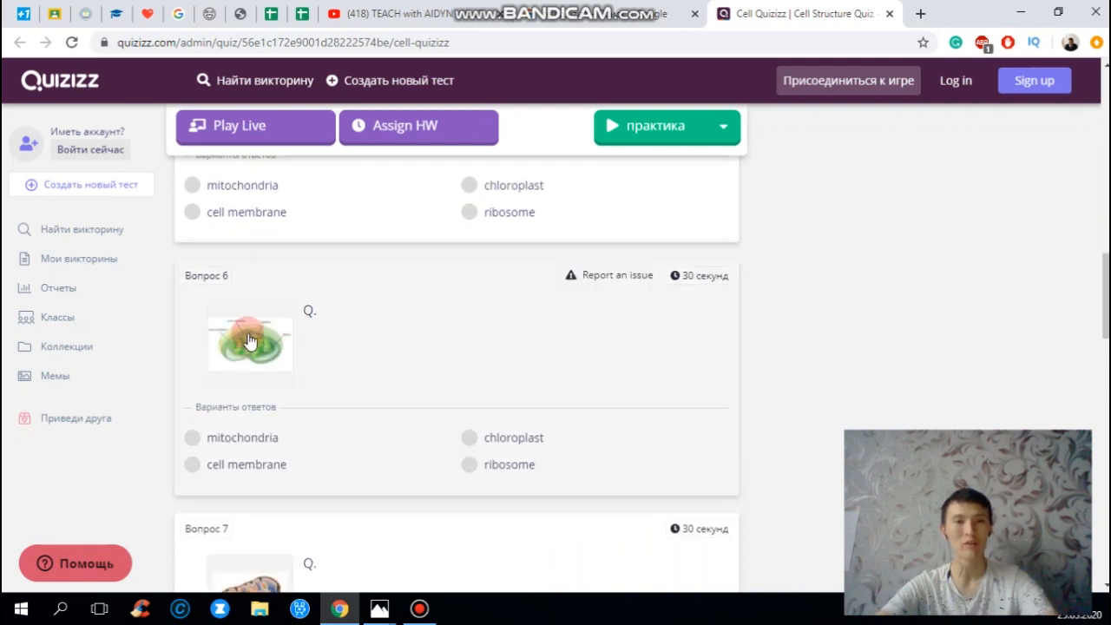
{"action": "mouse_move", "coordinate": [271, 337]}
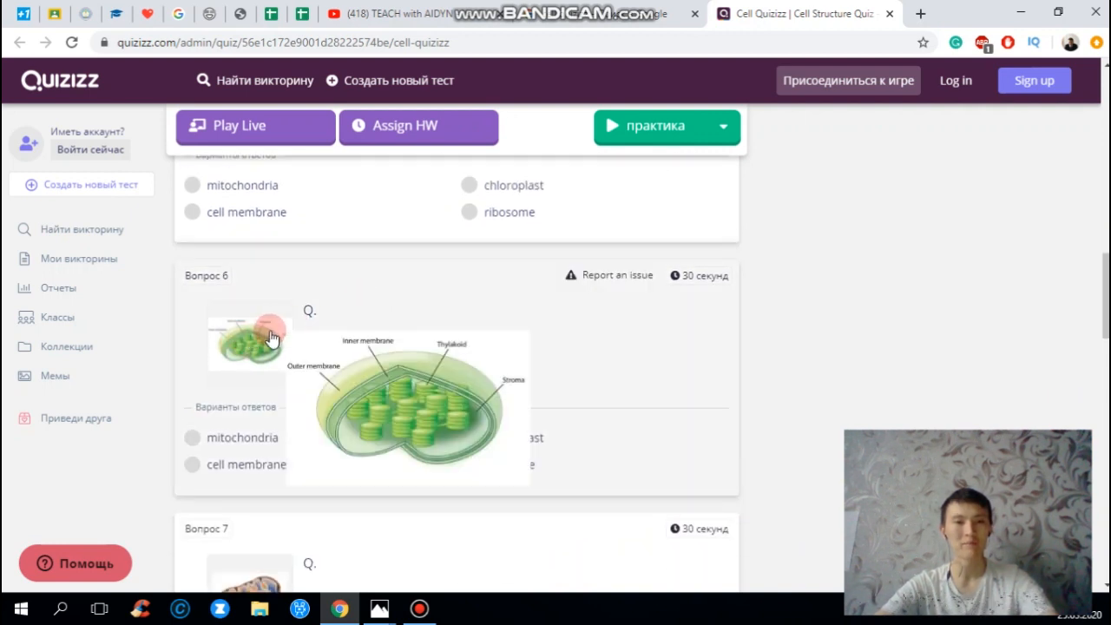
{"action": "scroll", "coordinate": [271, 337], "scroll_direction": "down", "scroll_amount": 3}
{"action": "scroll", "coordinate": [272, 330], "scroll_direction": "up", "scroll_amount": 8}
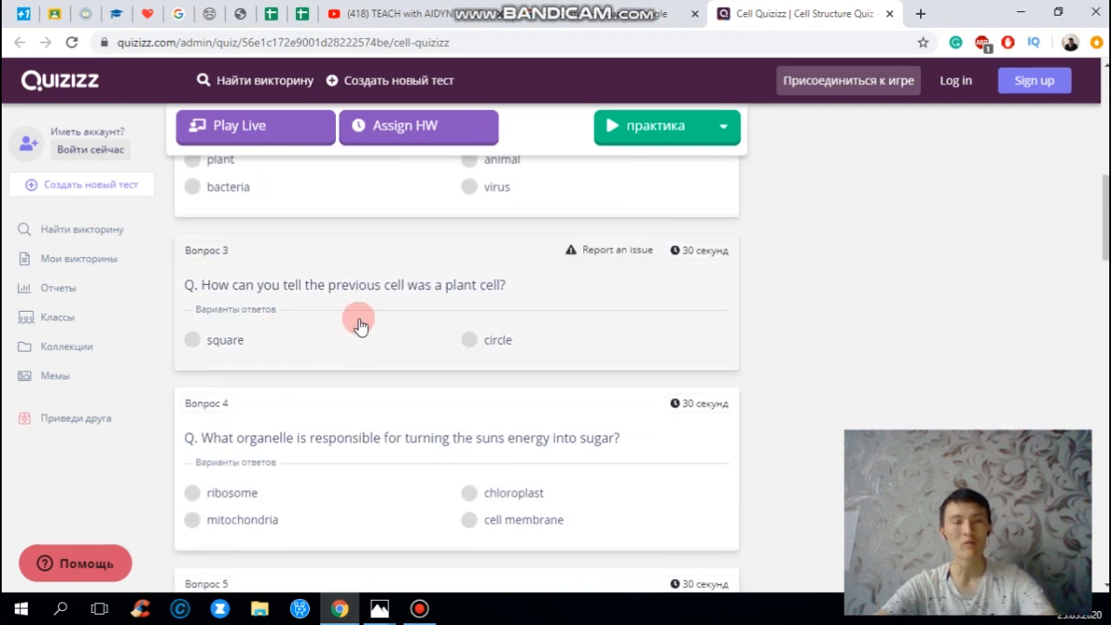
{"action": "scroll", "coordinate": [361, 324], "scroll_direction": "up", "scroll_amount": 8}
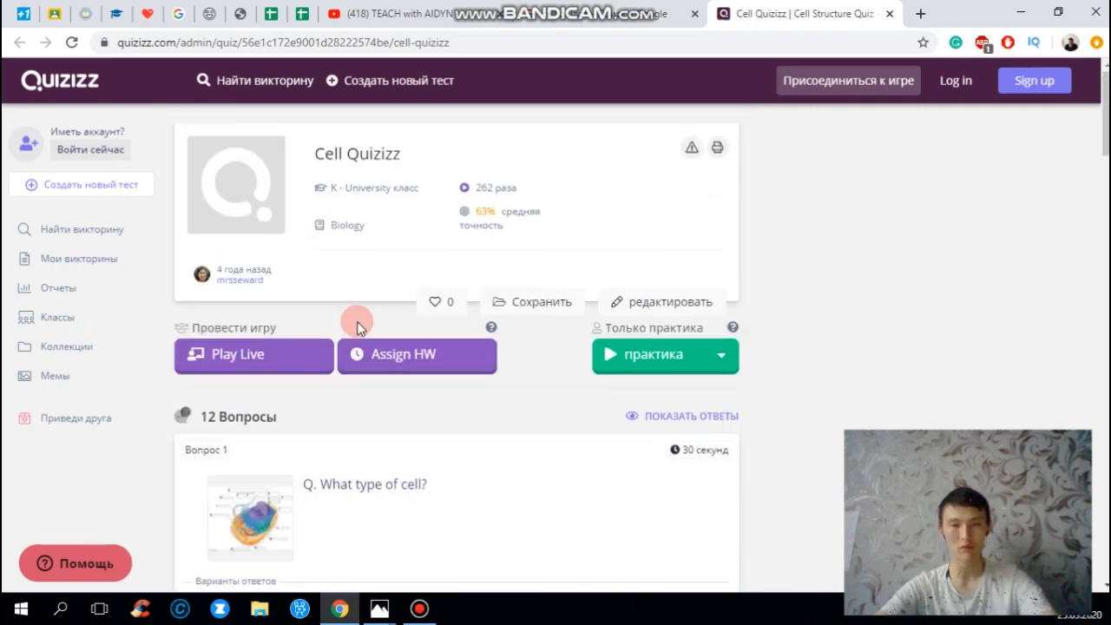
- Start setting up a live game from the Cell Quizizz quiz, skipping the account sign-up
{"action": "left_click", "coordinate": [257, 356]}
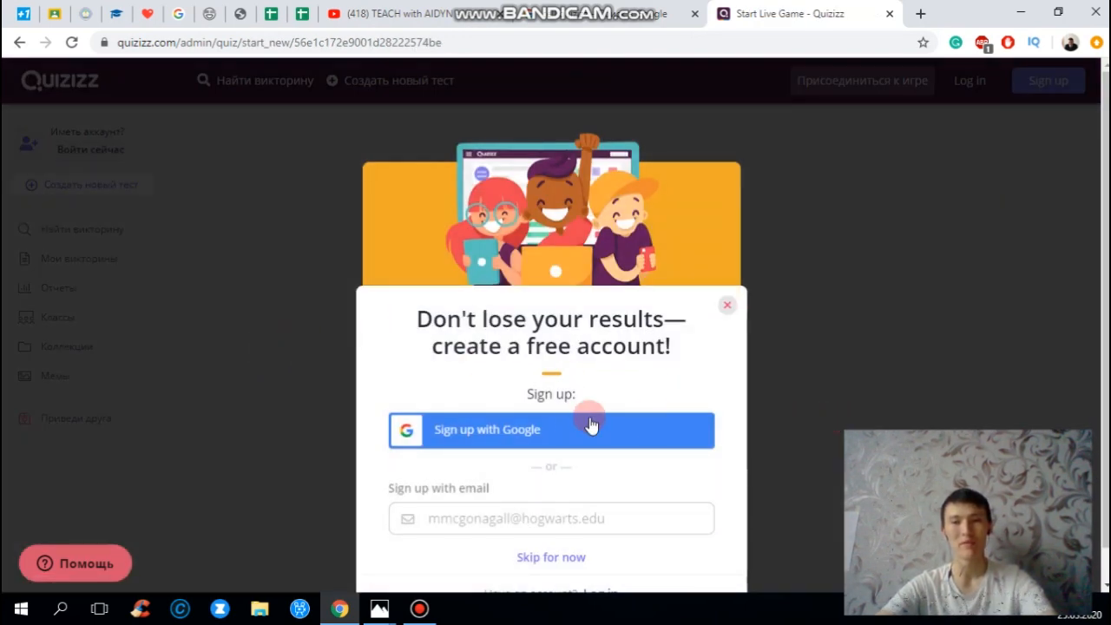
{"action": "scroll", "coordinate": [565, 428], "scroll_direction": "down", "scroll_amount": 1}
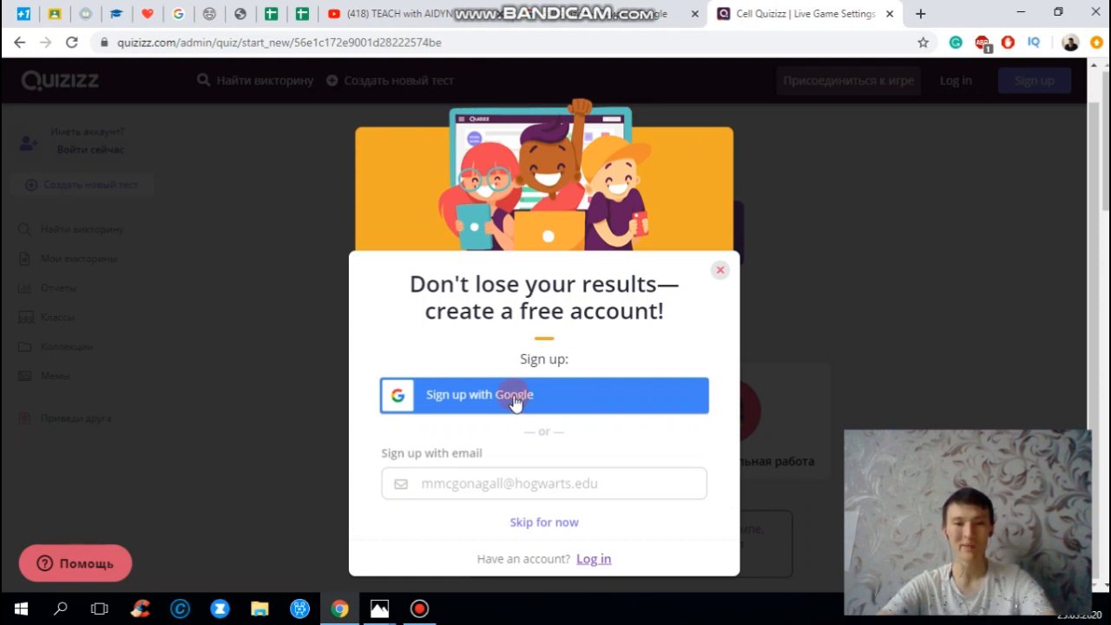
{"action": "left_click", "coordinate": [543, 523]}
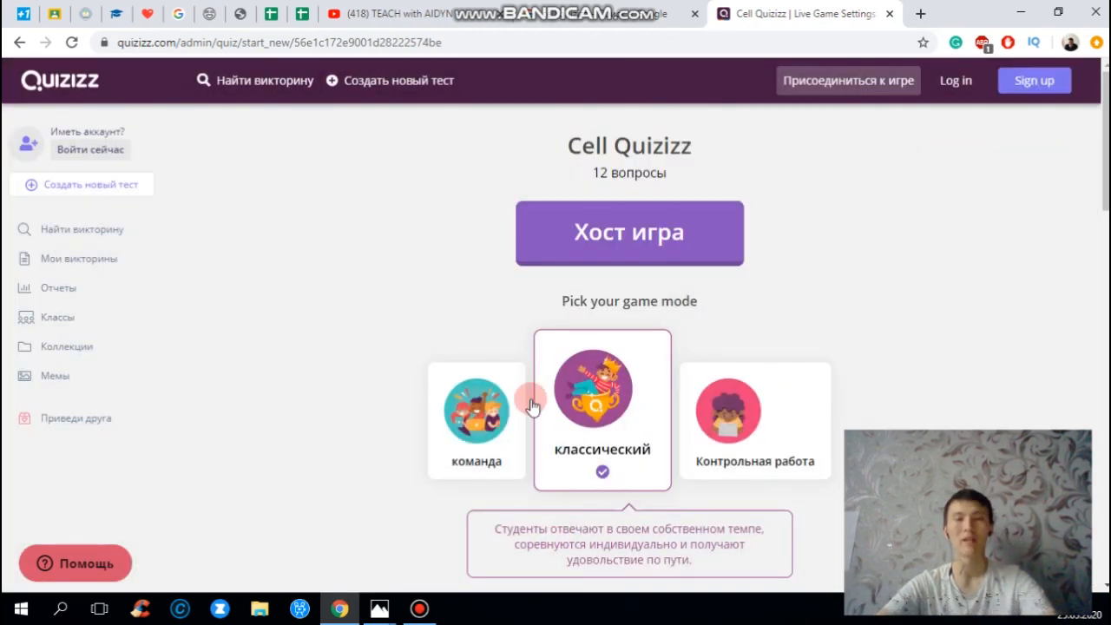
- Compare the команда, классический and Контрольная работа game modes, finishing with классический selected
{"action": "scroll", "coordinate": [485, 354], "scroll_direction": "down", "scroll_amount": 2}
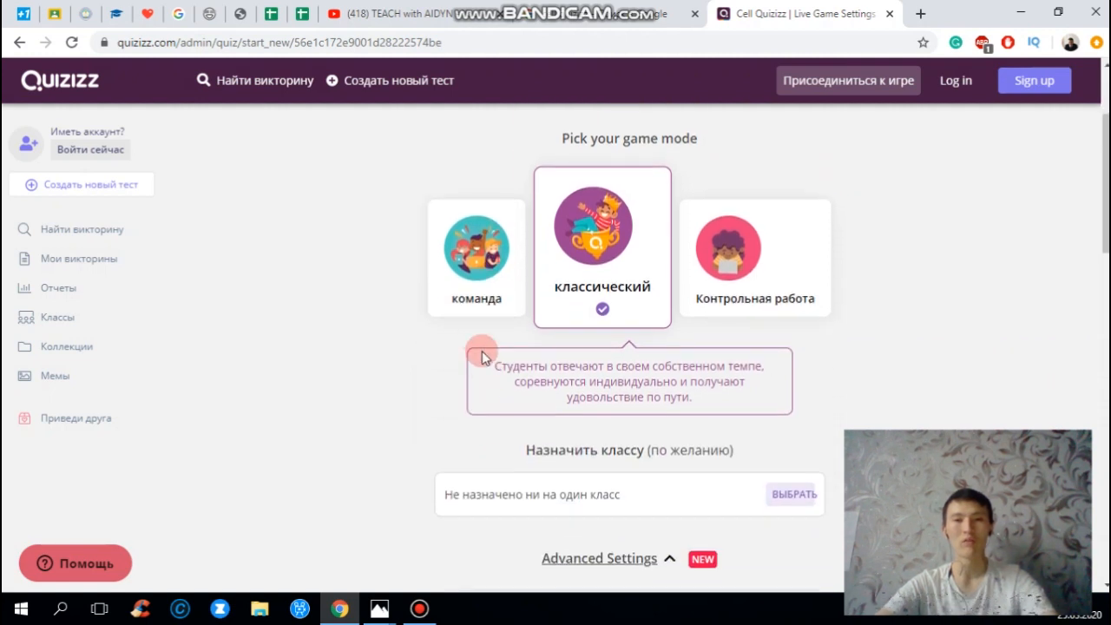
{"action": "left_click", "coordinate": [472, 244]}
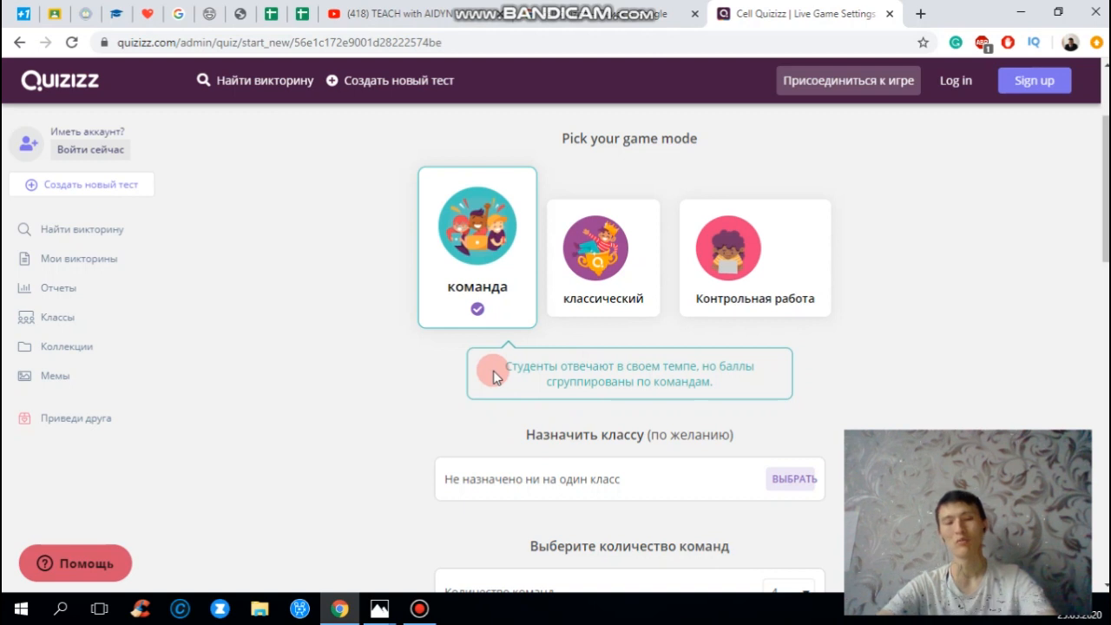
{"action": "left_click", "coordinate": [613, 246]}
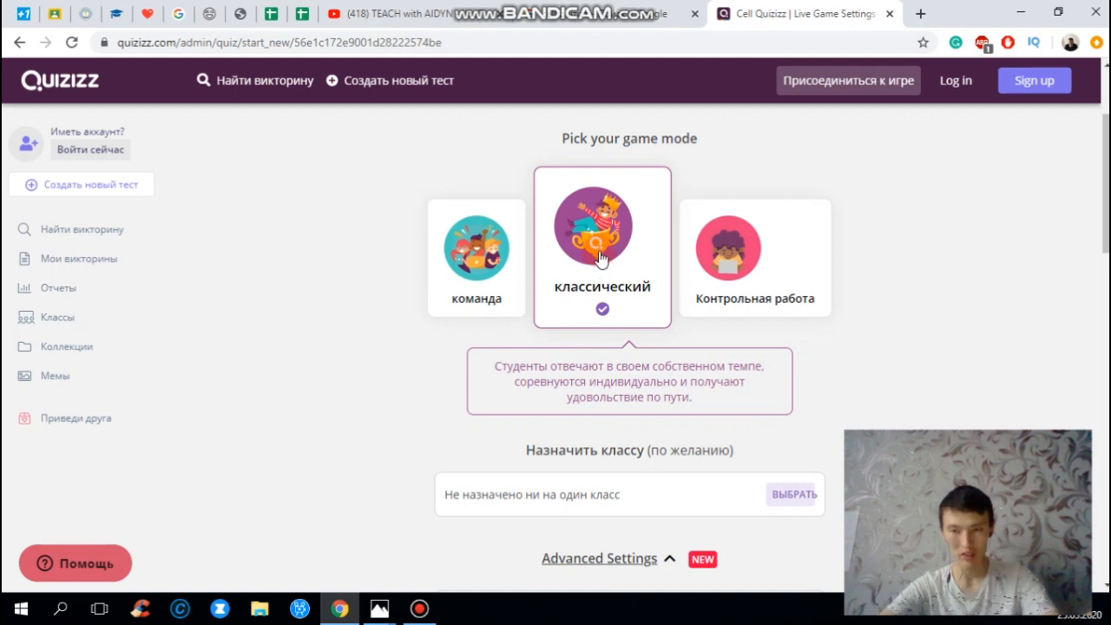
{"action": "left_click", "coordinate": [733, 270]}
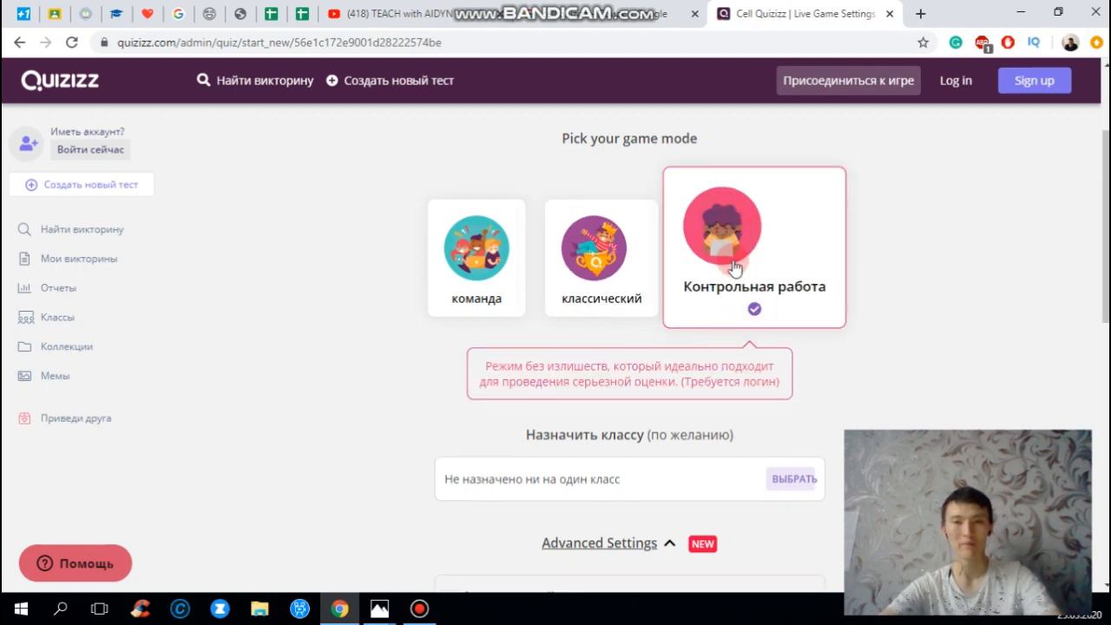
{"action": "left_click", "coordinate": [605, 280]}
- Limit the student attempts (Студенческие попытки) to 1 in the advanced game settings
{"action": "scroll", "coordinate": [605, 282], "scroll_direction": "down", "scroll_amount": 4}
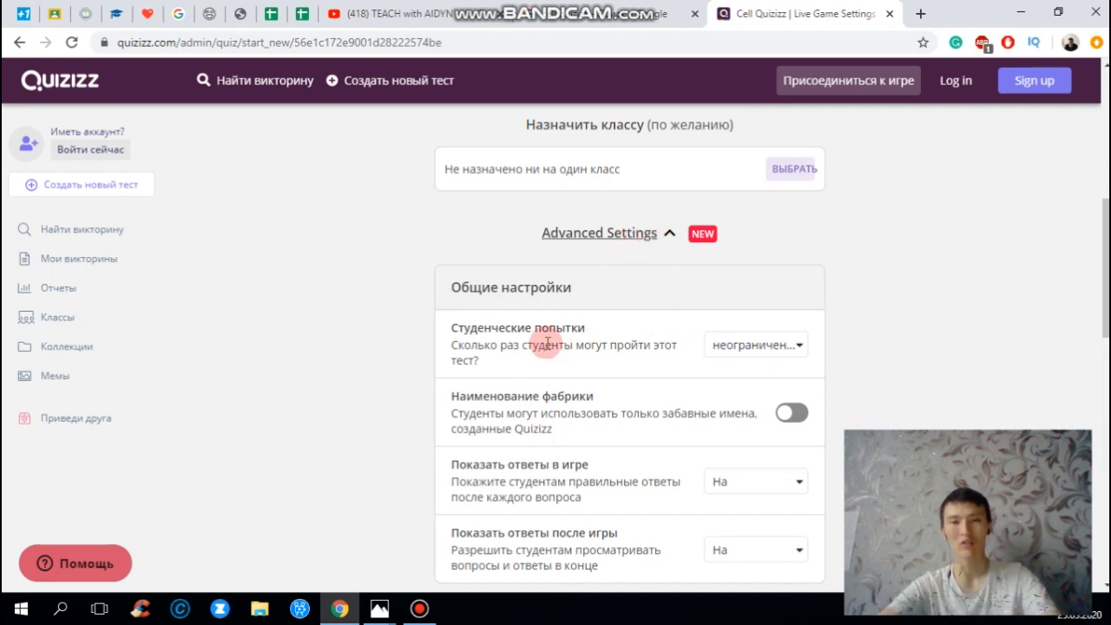
{"action": "left_click", "coordinate": [789, 350]}
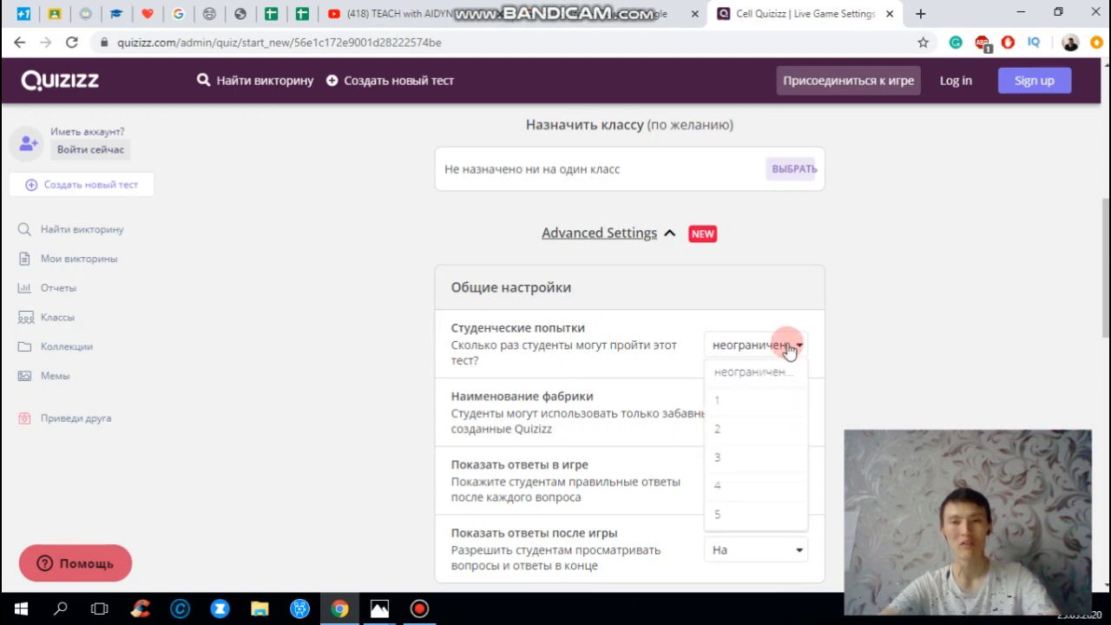
{"action": "left_click", "coordinate": [750, 397]}
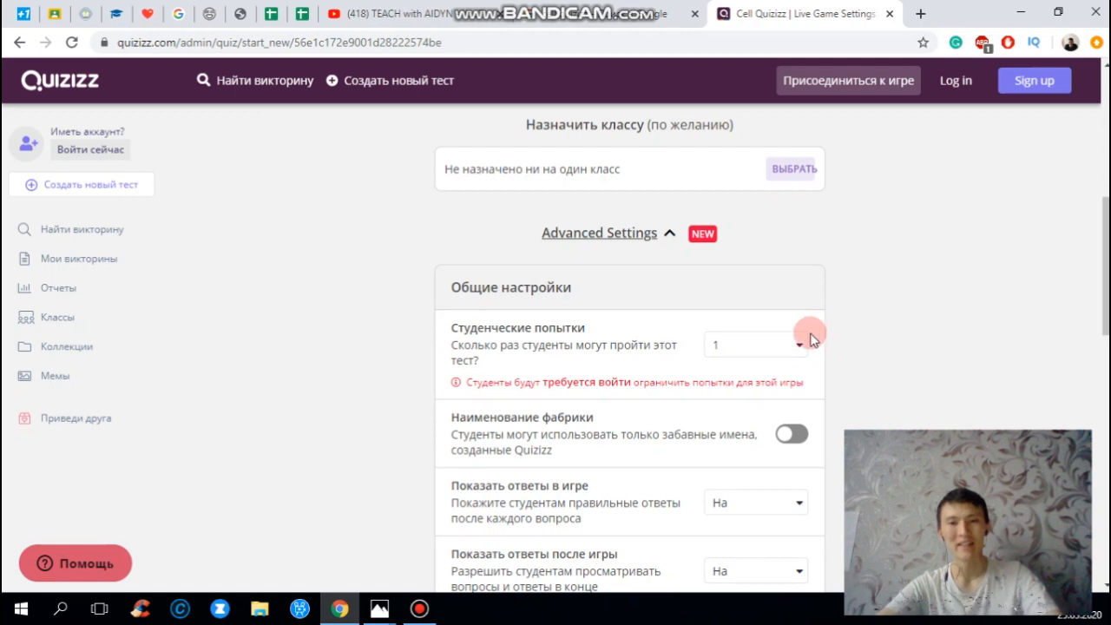
- Examine the remaining advanced game settings, from Наименование фабрики and answer display through Бонусы, часов and shuffling to Показать мемы
{"action": "scroll", "coordinate": [757, 344], "scroll_direction": "down", "scroll_amount": 1}
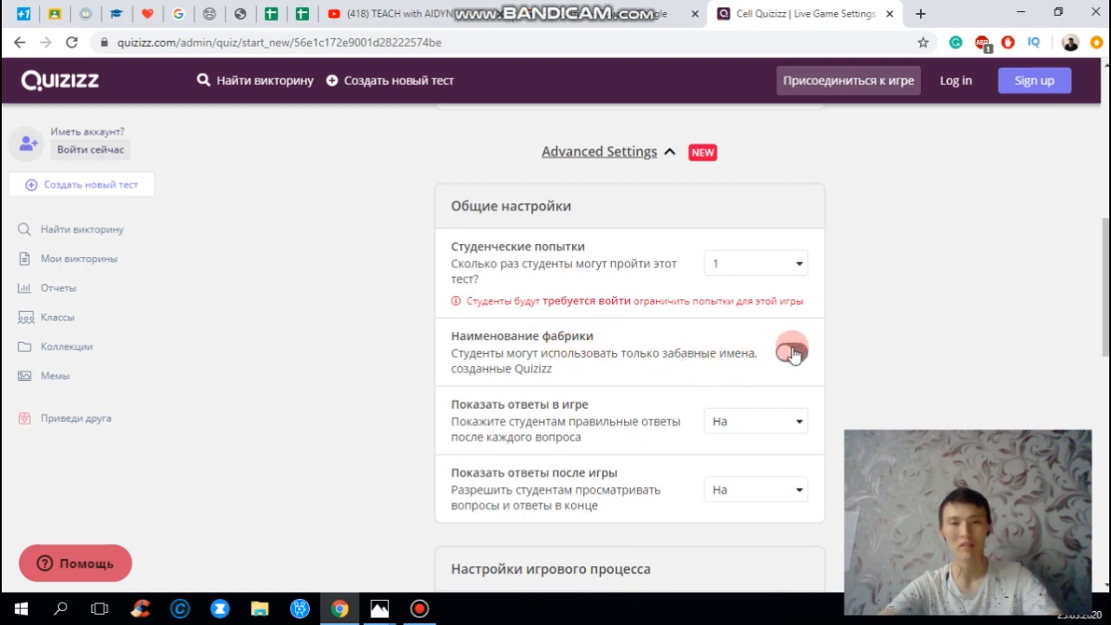
{"action": "scroll", "coordinate": [702, 360], "scroll_direction": "down", "scroll_amount": 1}
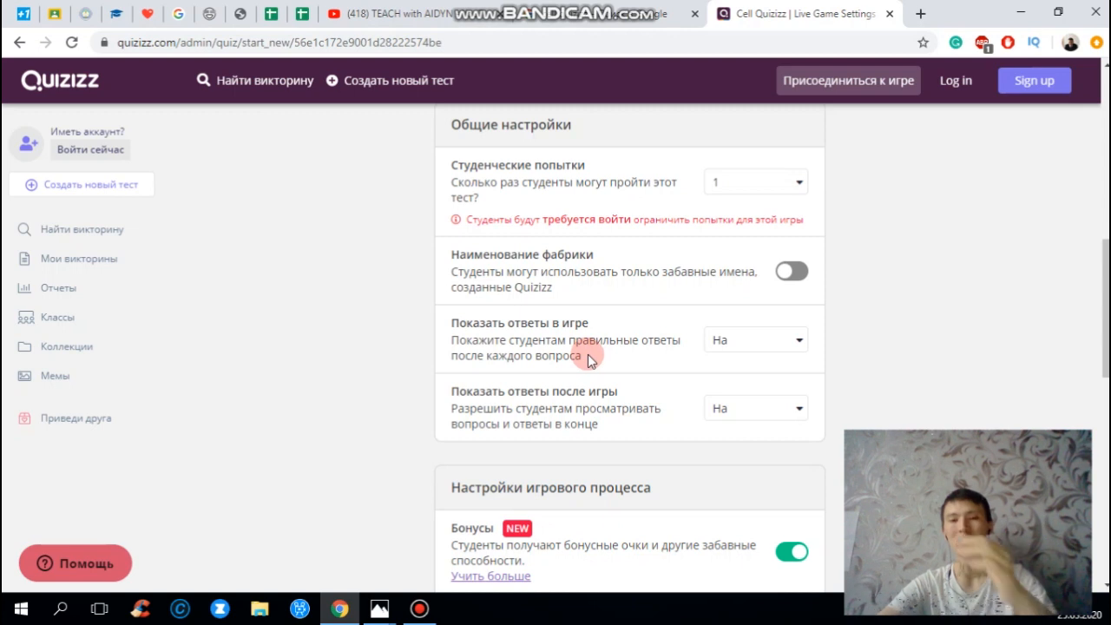
{"action": "scroll", "coordinate": [587, 354], "scroll_direction": "down", "scroll_amount": 1}
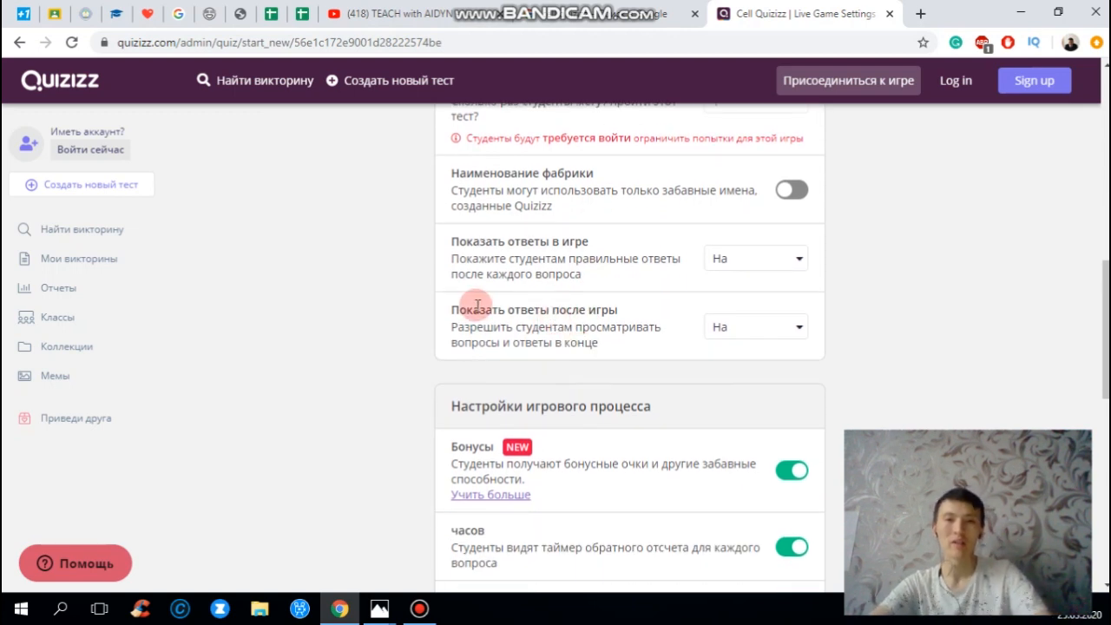
{"action": "scroll", "coordinate": [691, 347], "scroll_direction": "down", "scroll_amount": 2}
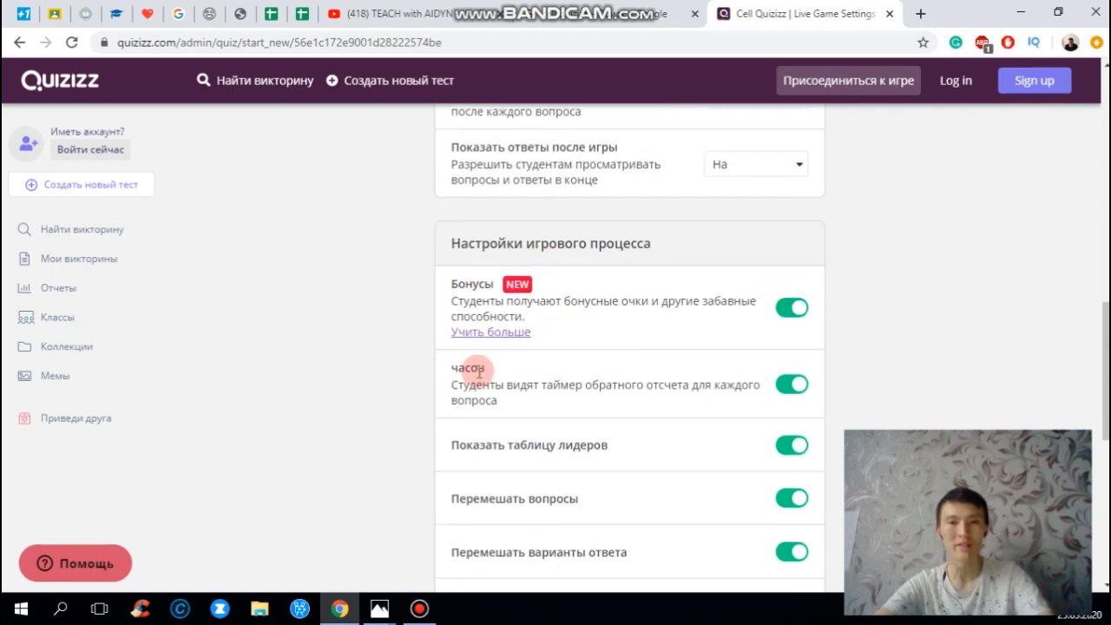
{"action": "left_click_drag", "start_coordinate": [545, 388], "coordinate": [582, 386]}
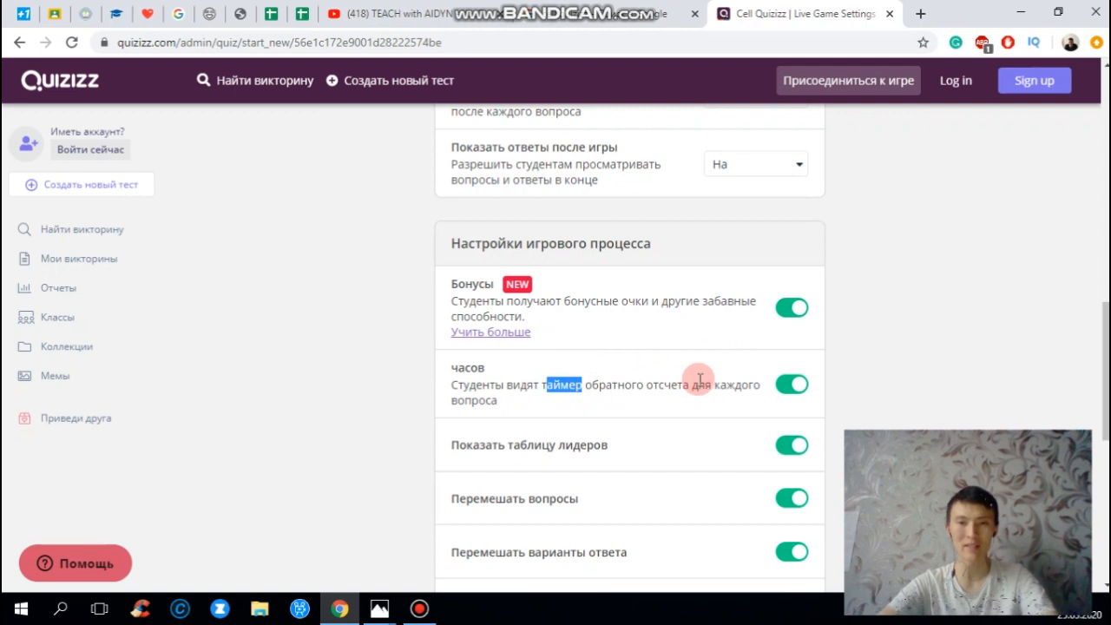
{"action": "scroll", "coordinate": [638, 430], "scroll_direction": "down", "scroll_amount": 1}
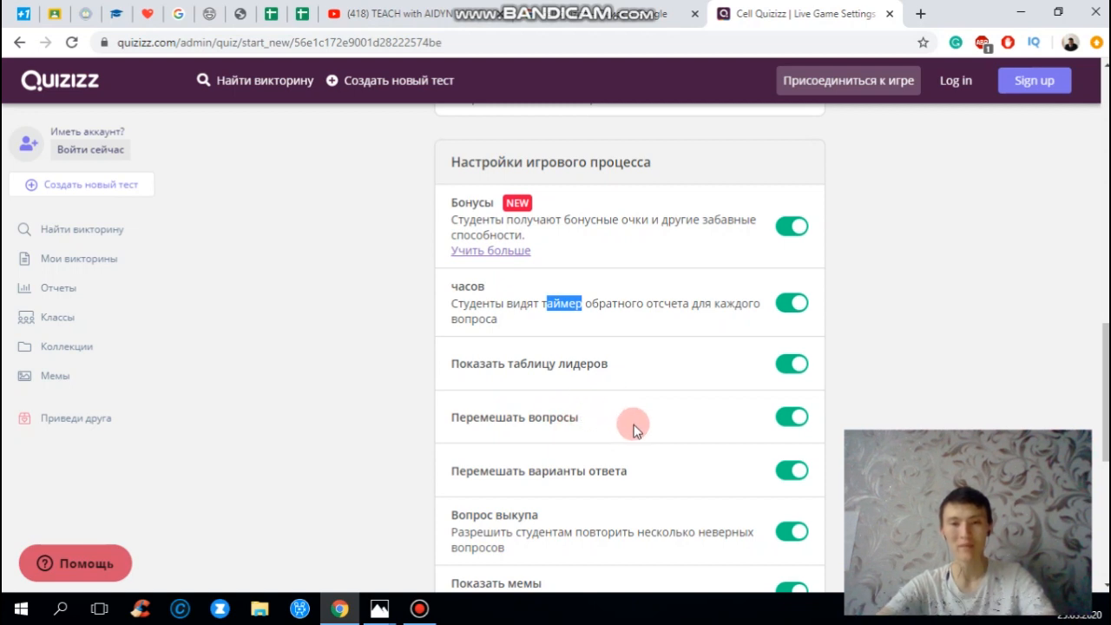
{"action": "scroll", "coordinate": [633, 428], "scroll_direction": "down", "scroll_amount": 1}
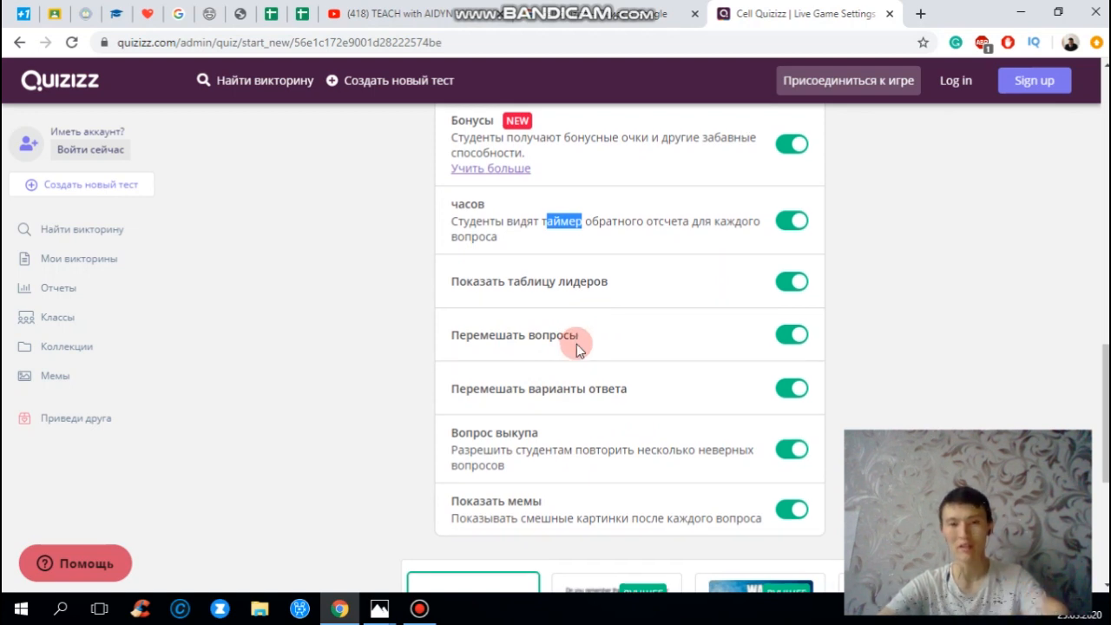
{"action": "scroll", "coordinate": [577, 344], "scroll_direction": "down", "scroll_amount": 1}
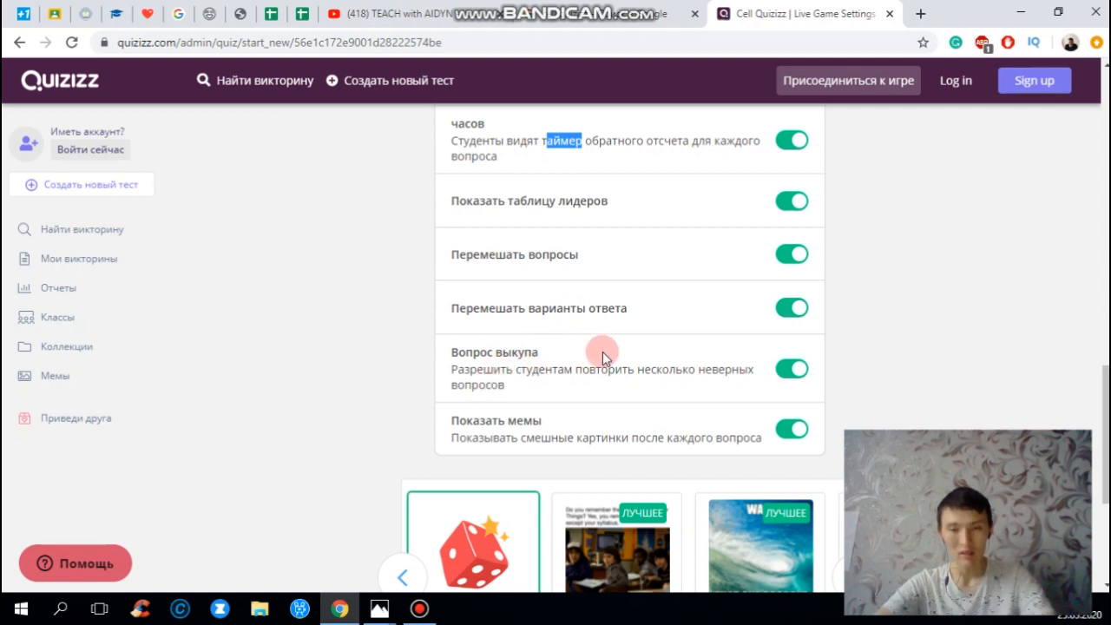
{"action": "scroll", "coordinate": [602, 352], "scroll_direction": "down", "scroll_amount": 1}
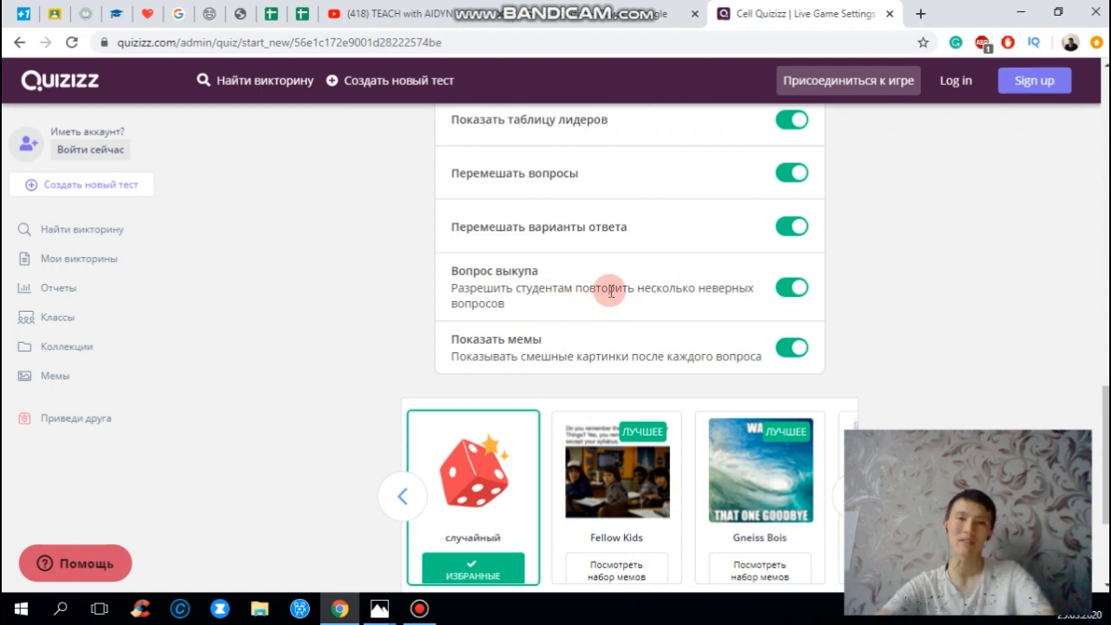
- Host the live game with the current settings, start it from the lobby, and lower the sound volume
{"action": "scroll", "coordinate": [610, 289], "scroll_direction": "down", "scroll_amount": 1}
{"action": "scroll", "coordinate": [633, 248], "scroll_direction": "down", "scroll_amount": 2}
{"action": "left_click", "coordinate": [639, 434]}
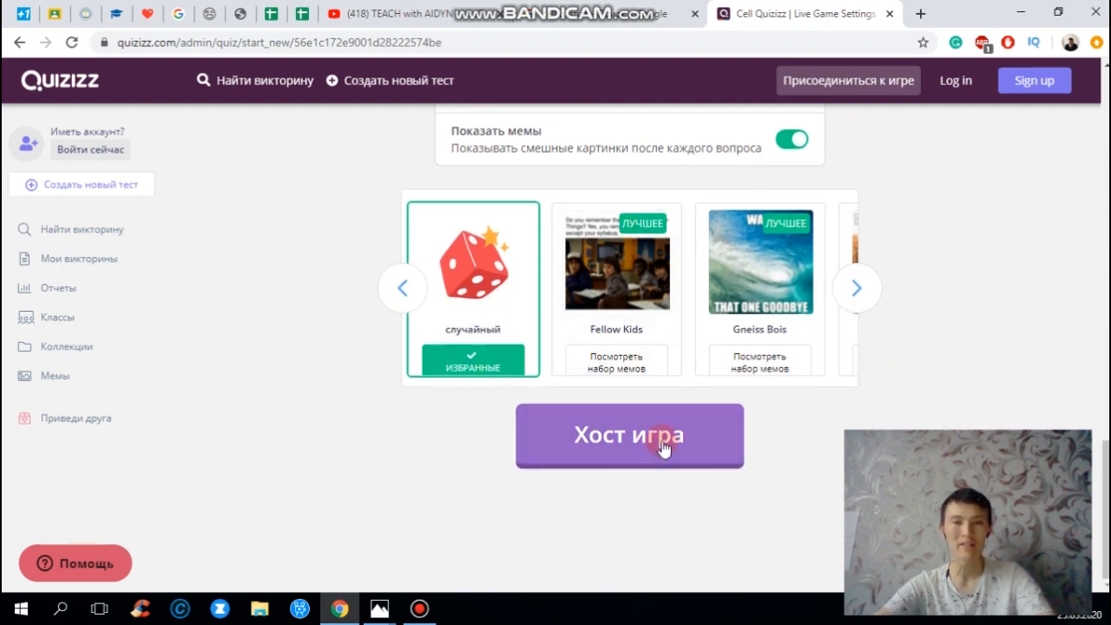
{"action": "left_click", "coordinate": [662, 434]}
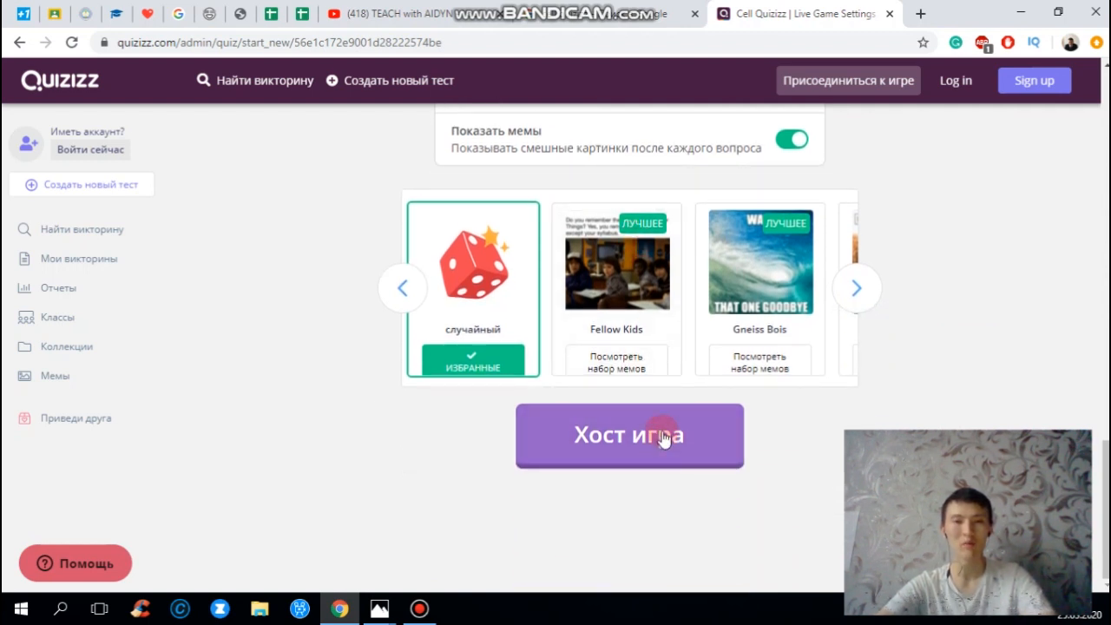
{"action": "left_click", "coordinate": [663, 438]}
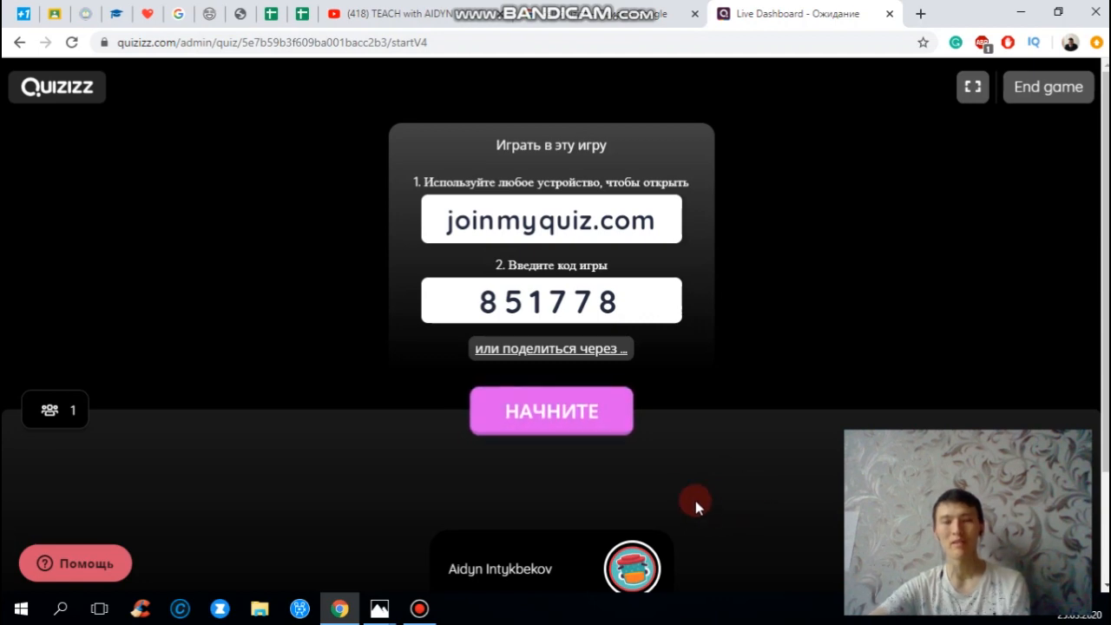
{"action": "left_click", "coordinate": [569, 420]}
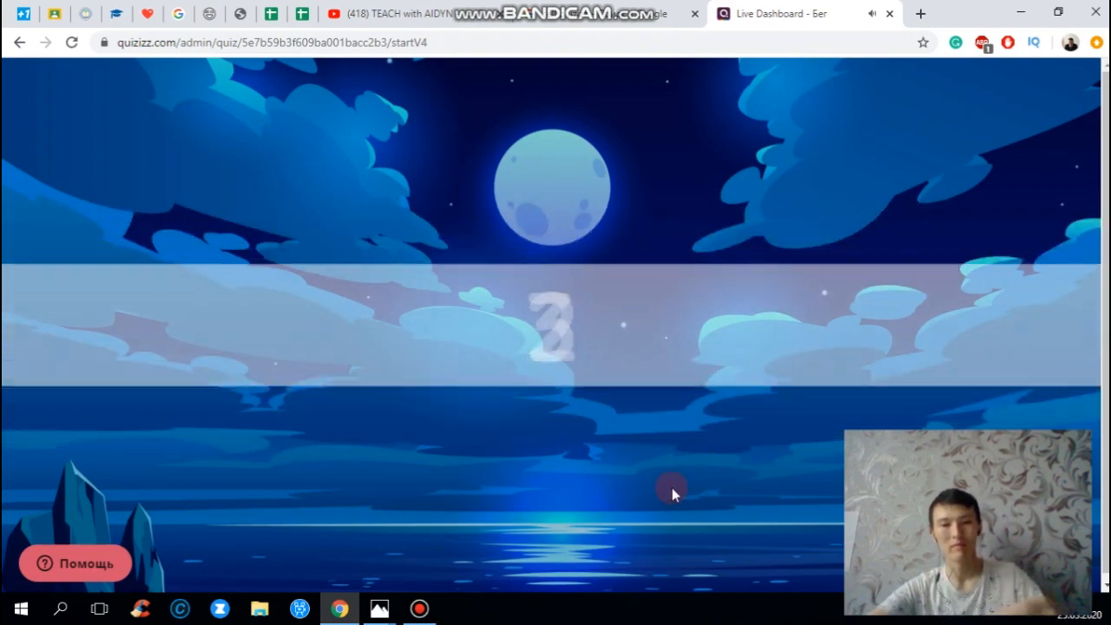
{"action": "key", "text": "XF86AudioLowerVolume"}
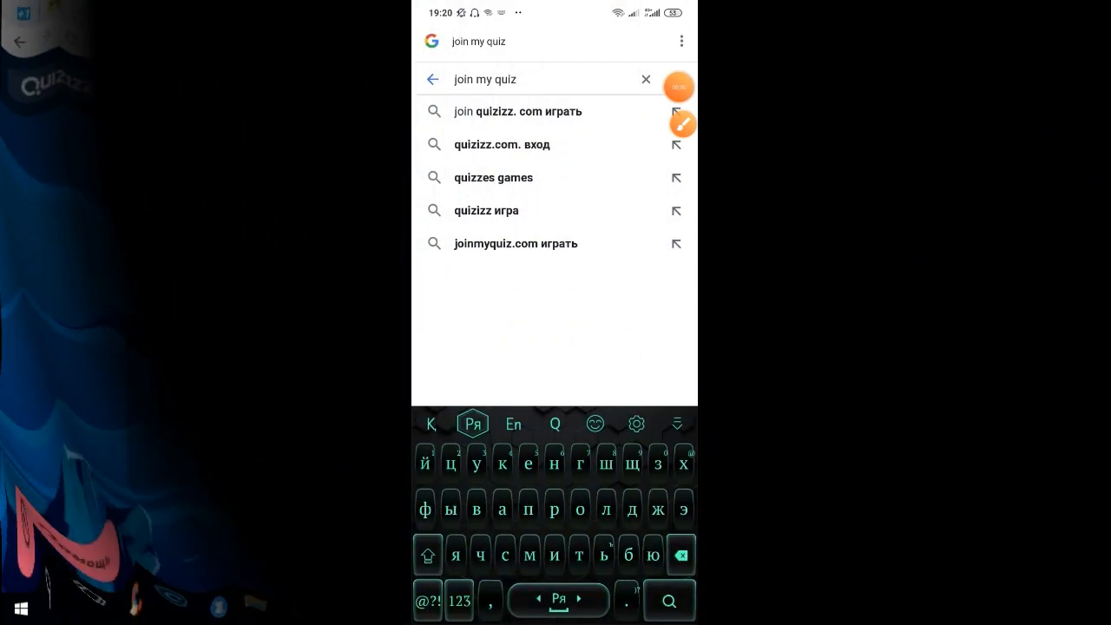
- Switch to the phone's Opera browser and replace the Google query with "joinmyquizz.com", then run the search
{"action": "key", "text": "BackSpace"}
{"action": "key", "text": "BackSpace"}
{"action": "key", "text": "BackSpace"}
{"action": "key", "text": "BackSpace"}
{"action": "key", "text": "BackSpace"}
{"action": "key", "text": "BackSpace"}
{"action": "key", "text": "BackSpace"}
{"action": "key", "text": "BackSpace"}
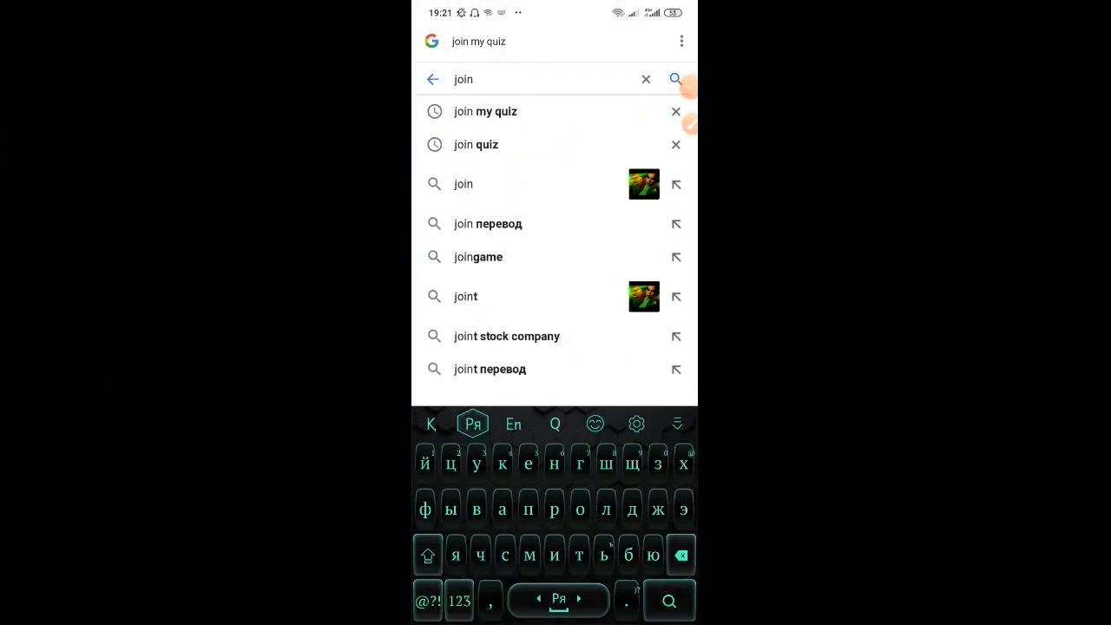
{"action": "left_click_drag", "start_coordinate": [590, 599], "coordinate": [529, 599]}
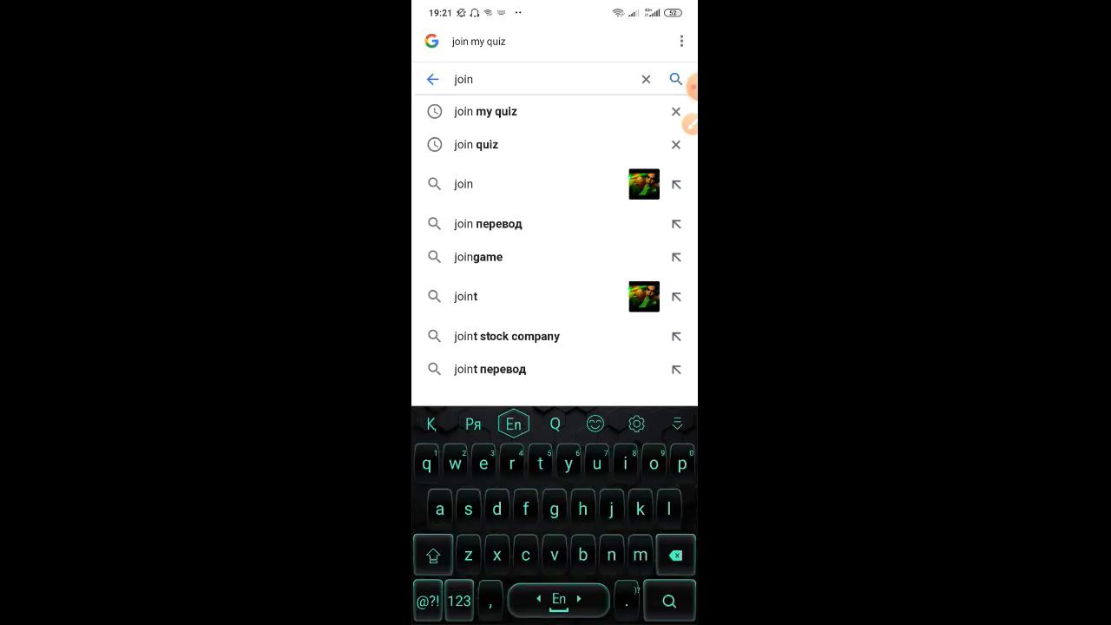
{"action": "type", "text": "m"}
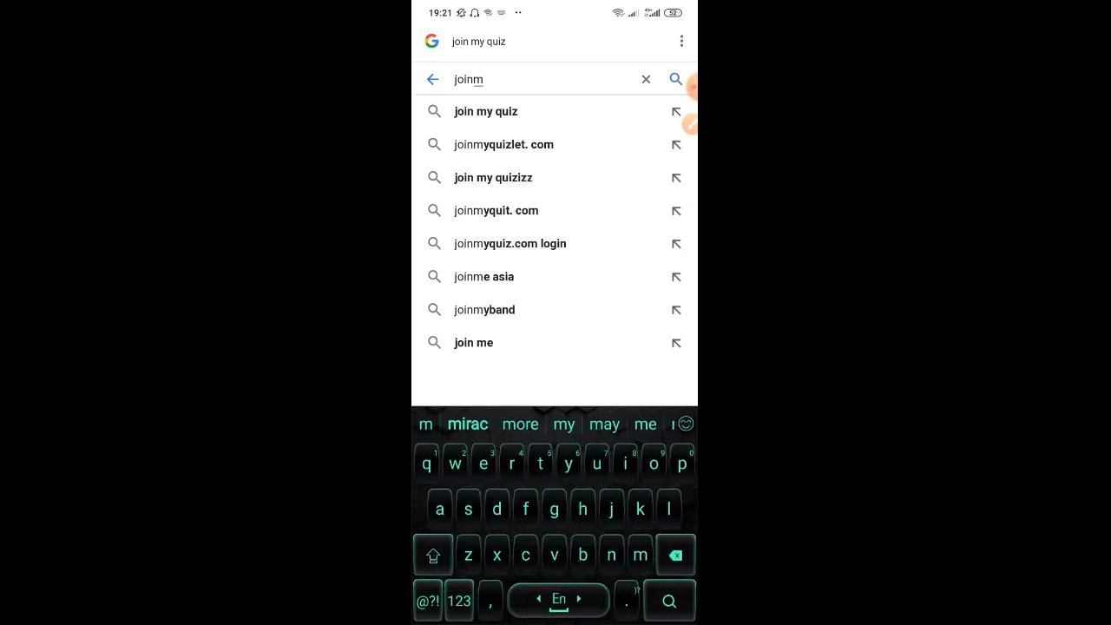
{"action": "type", "text": "yq"}
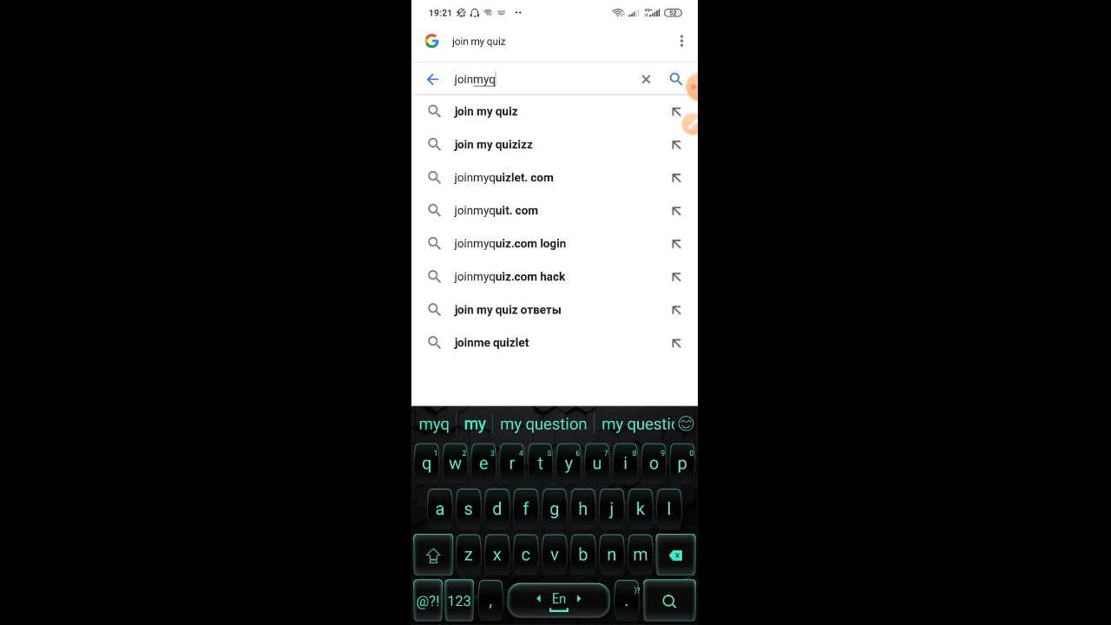
{"action": "type", "text": "ui"}
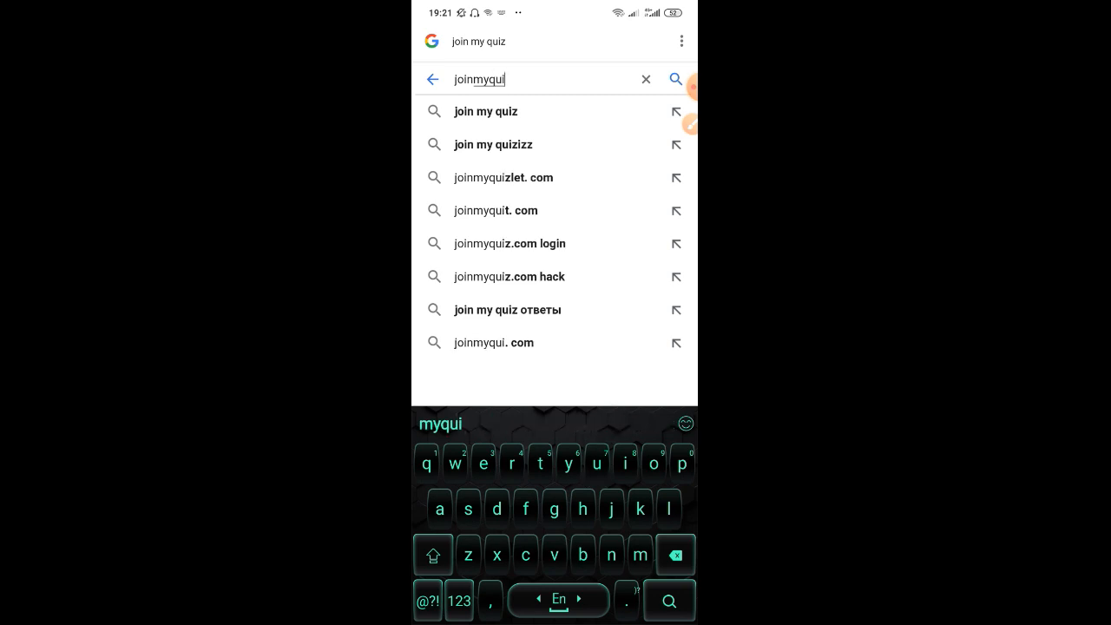
{"action": "type", "text": "zz.com"}
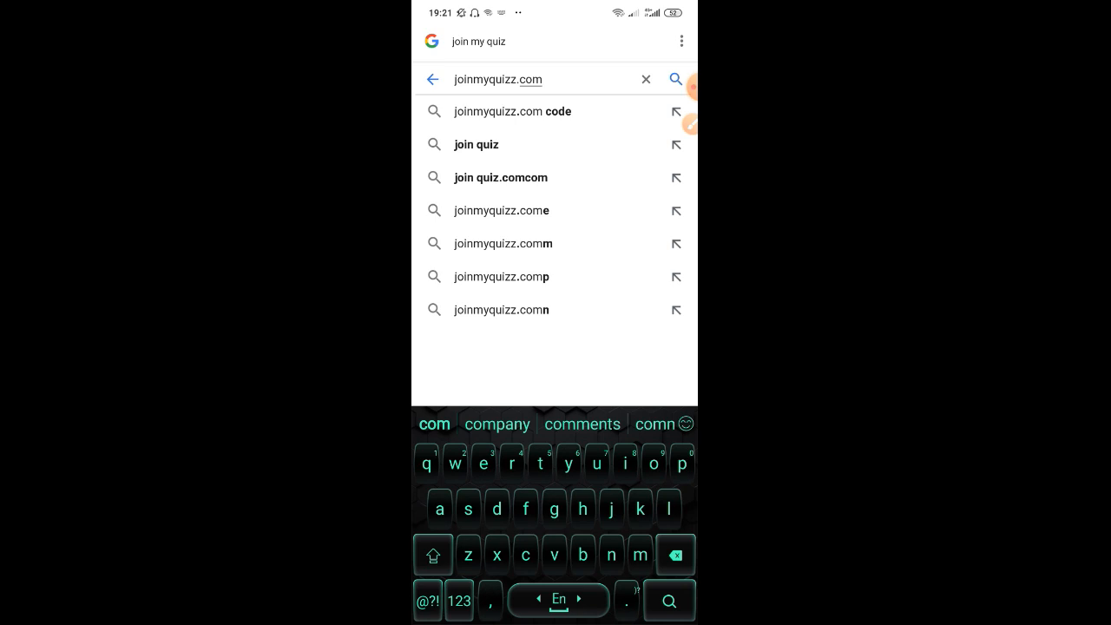
{"action": "key", "text": "Return"}
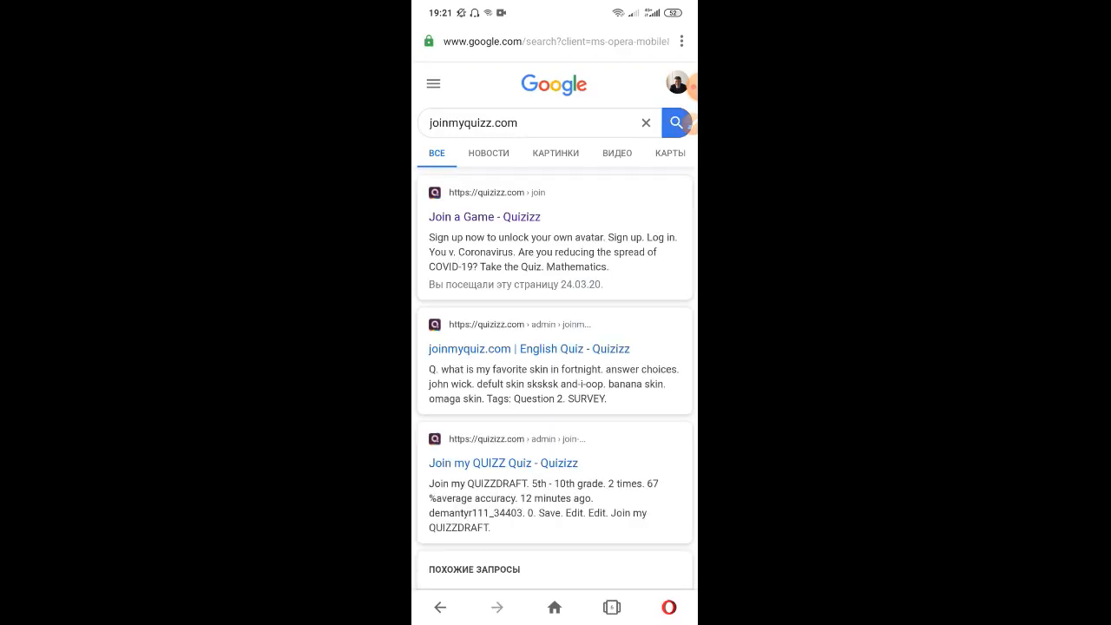
- Open the "Join a Game - Quizizz" search result and join the live game with the game code from the host's lobby
{"action": "left_click", "coordinate": [485, 217]}
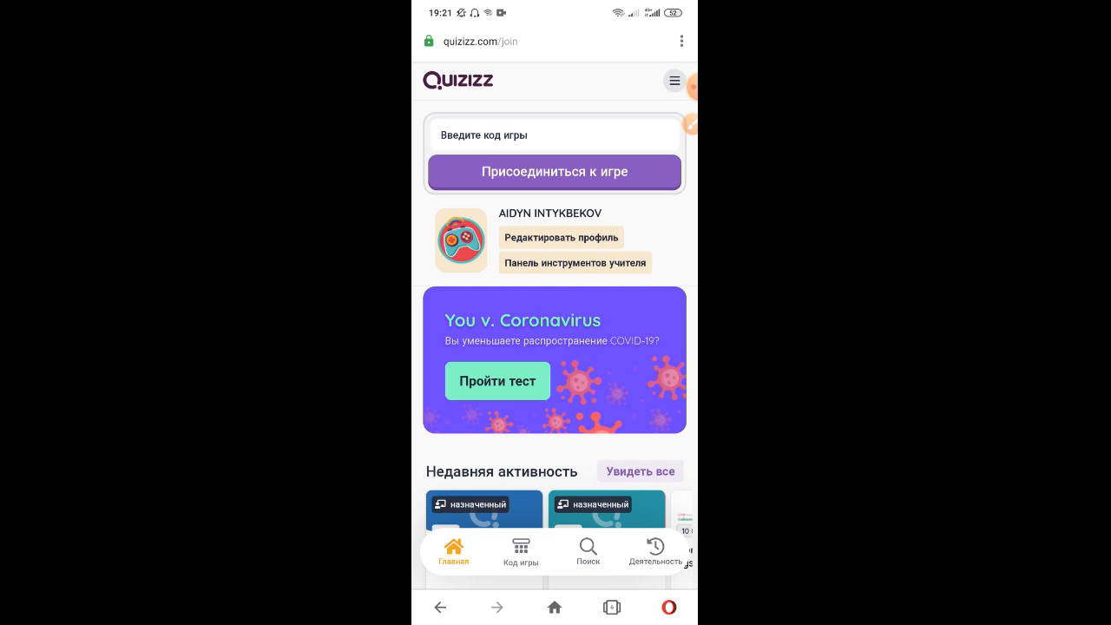
{"action": "left_click", "coordinate": [692, 87]}
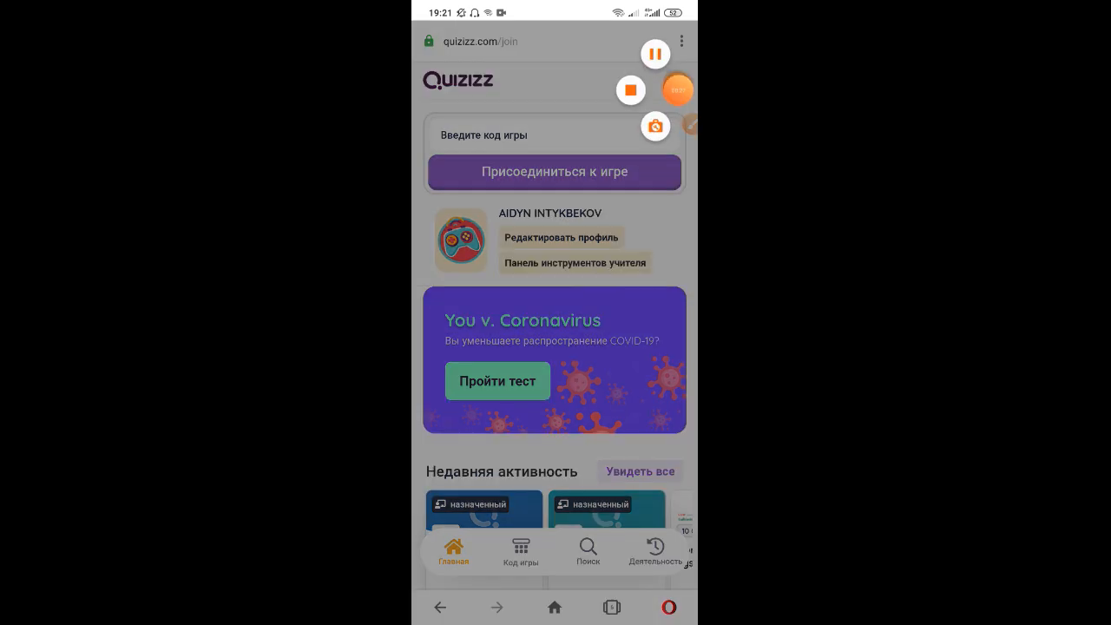
{"action": "left_click", "coordinate": [678, 90]}
{"action": "left_click", "coordinate": [554, 136]}
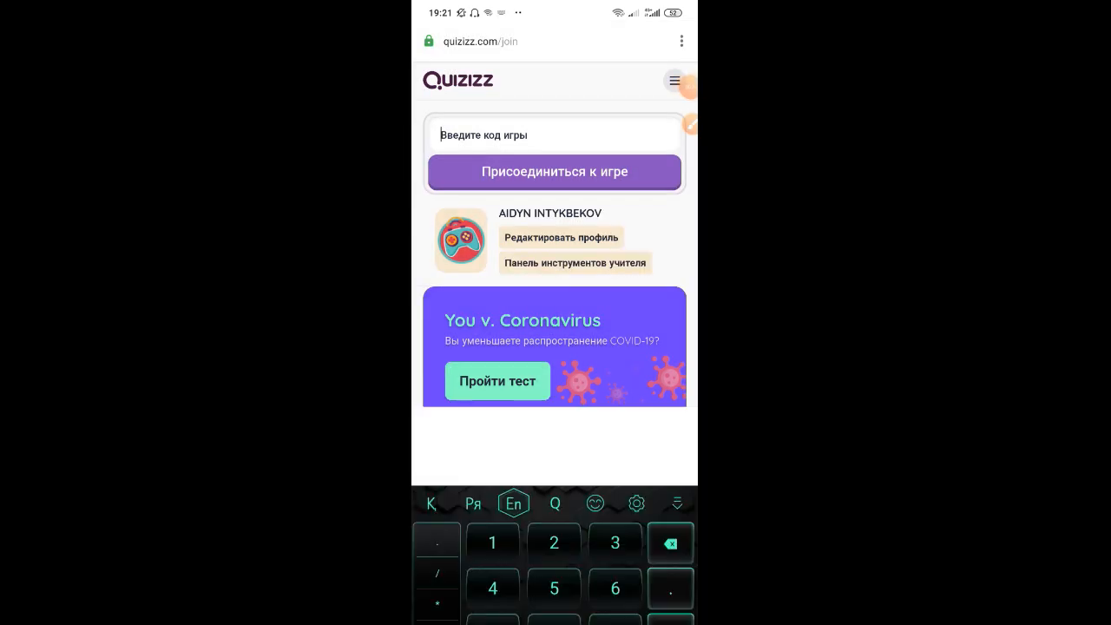
{"action": "type", "text": "851778"}
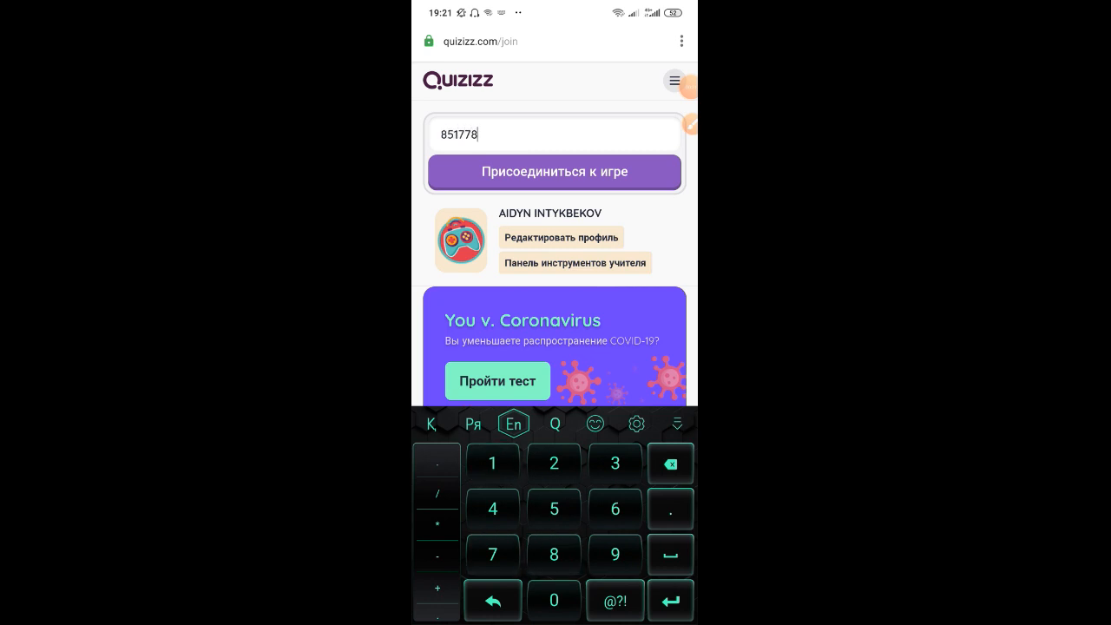
{"action": "key", "text": "Return"}
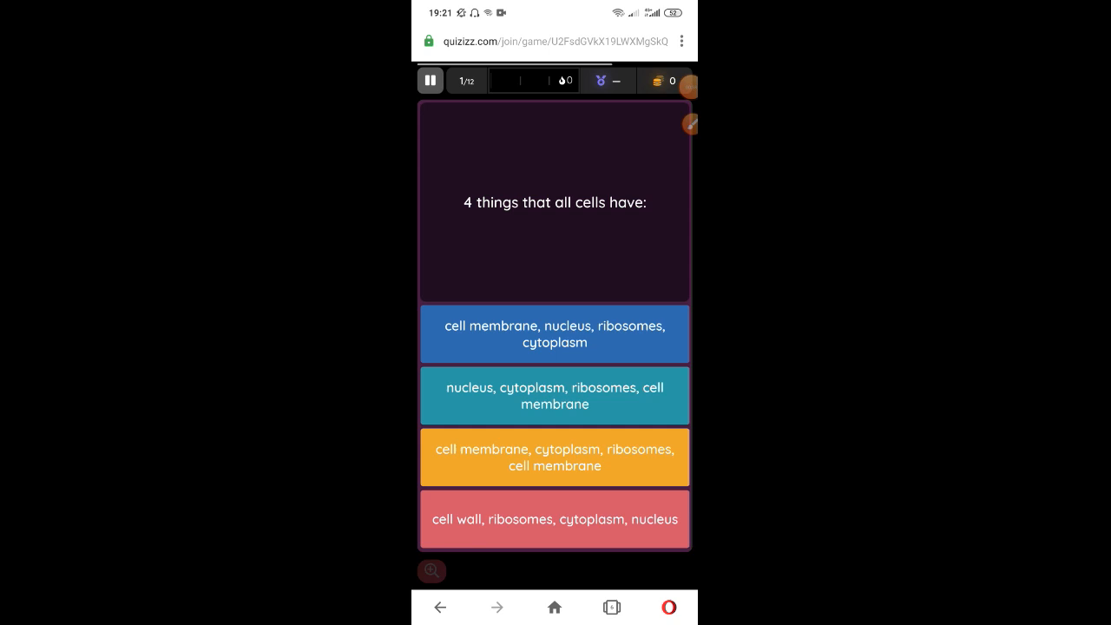
- Answer the first three questions with "cell membrane, nucleus, ribosomes, cytoplasm", "plant" and "mitochondria"
{"action": "left_click", "coordinate": [555, 334]}
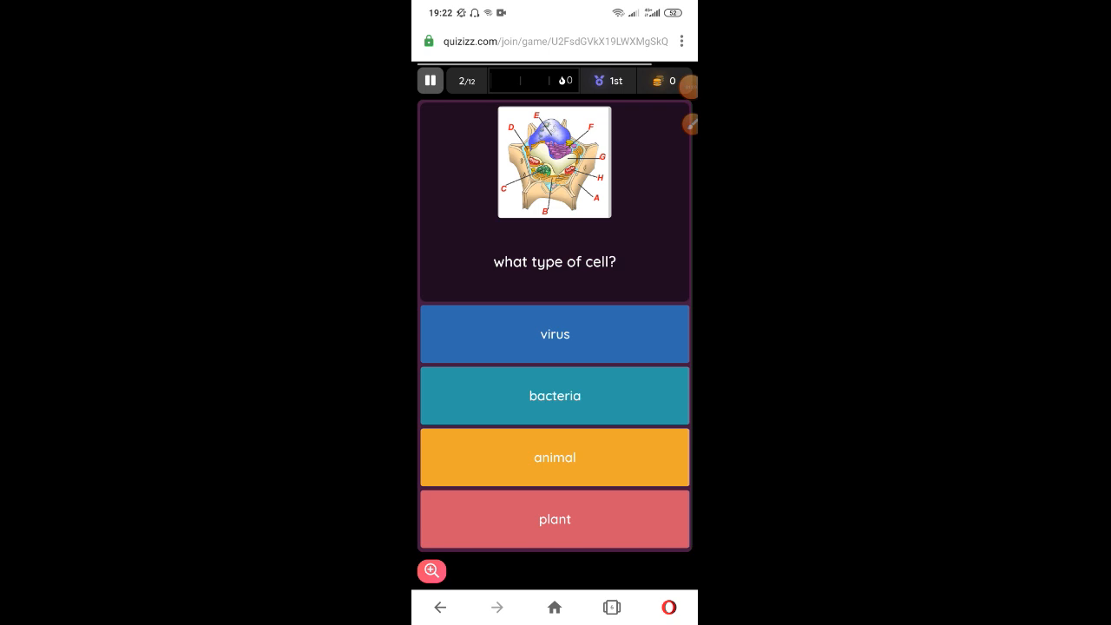
{"action": "left_click", "coordinate": [555, 519]}
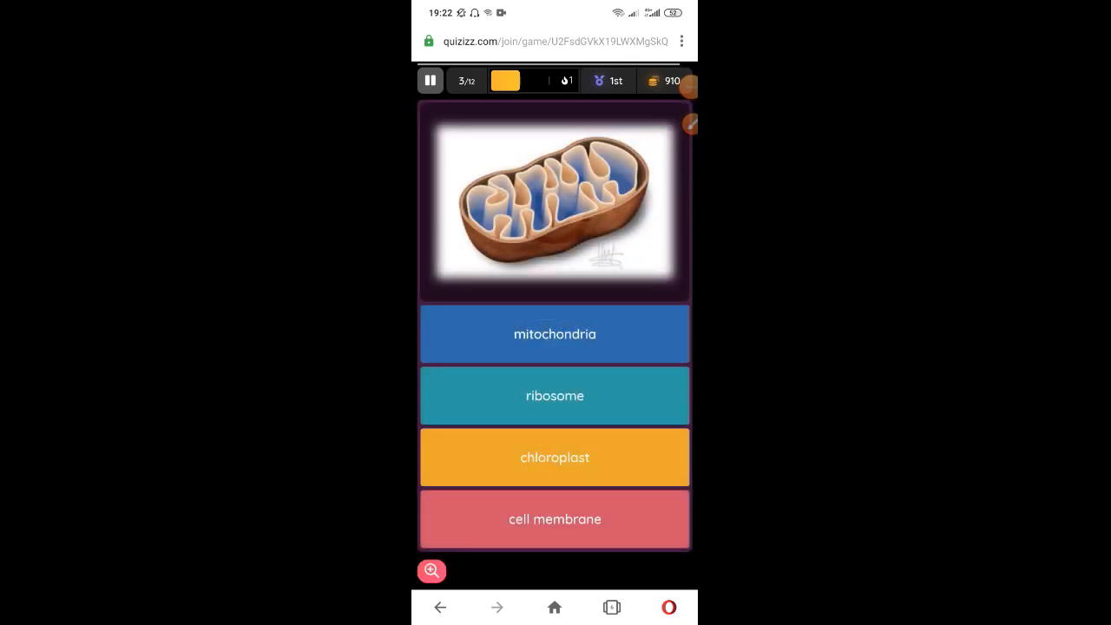
{"action": "left_click", "coordinate": [555, 334]}
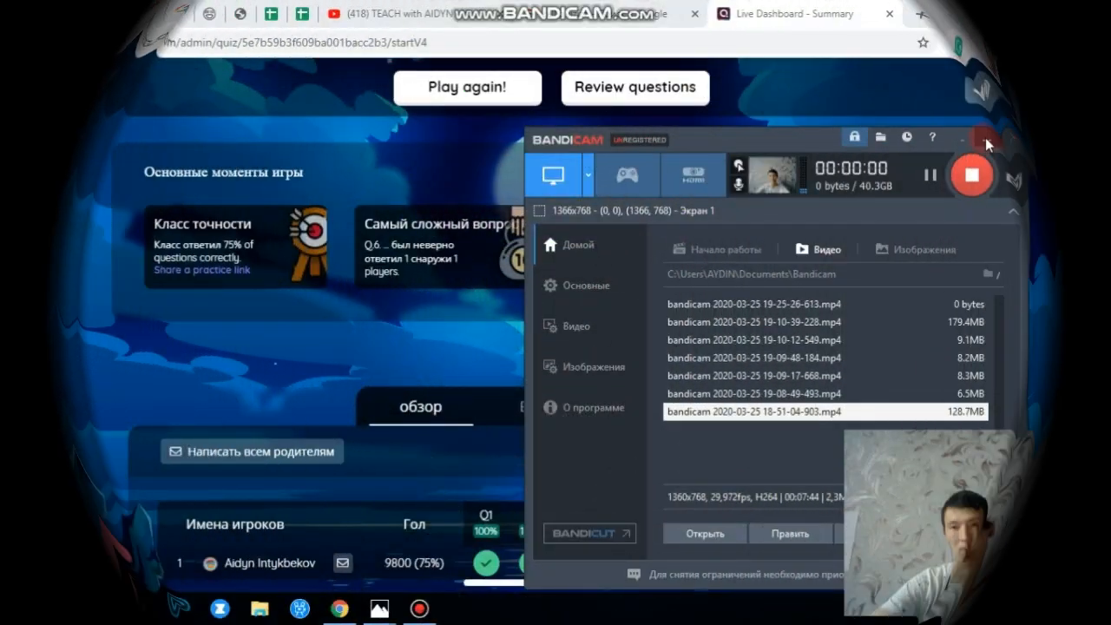
- Dismiss the recorder window and inspect the player's answers to questions 1 to 3 in the обзор table of the game summary
{"action": "left_click", "coordinate": [985, 138]}
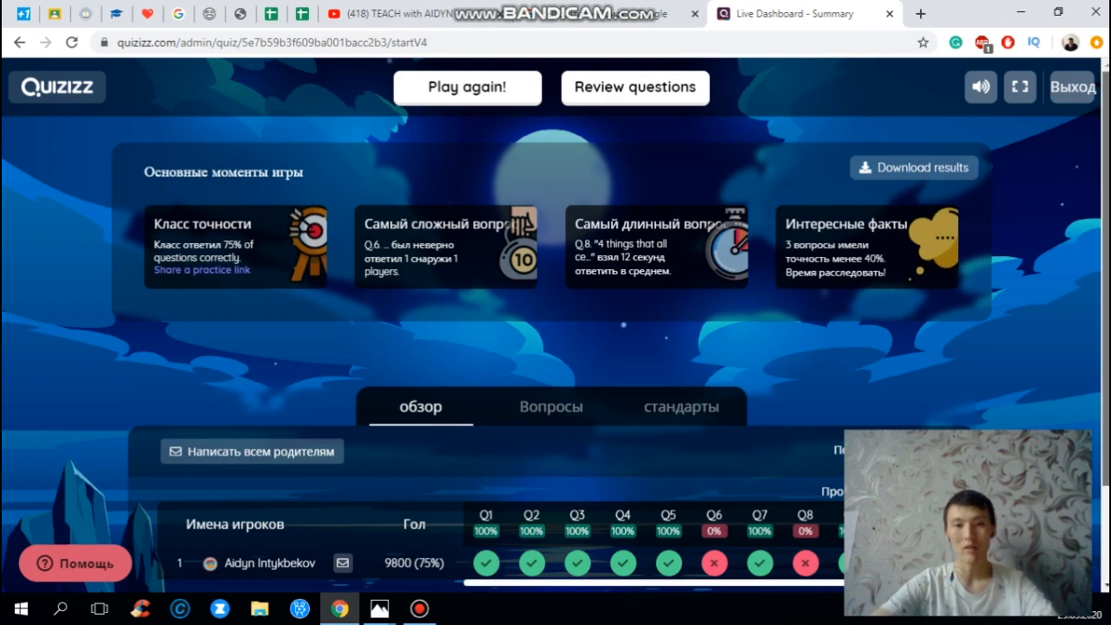
{"action": "scroll", "coordinate": [556, 347], "scroll_direction": "down", "scroll_amount": 2}
{"action": "scroll", "coordinate": [902, 305], "scroll_direction": "down", "scroll_amount": 1}
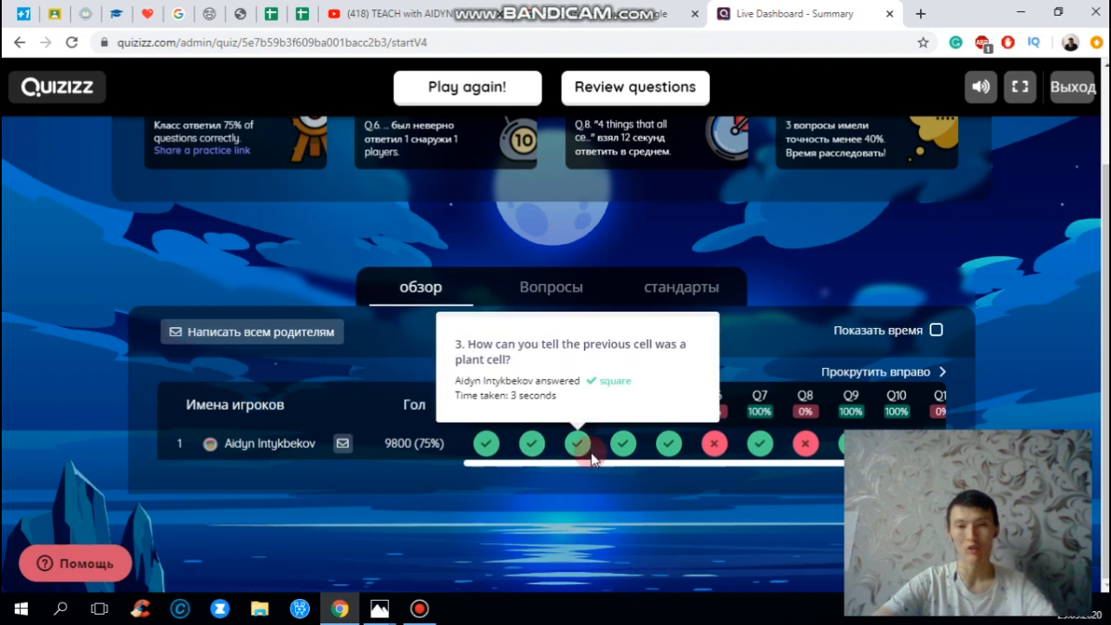
{"action": "mouse_move", "coordinate": [627, 450]}
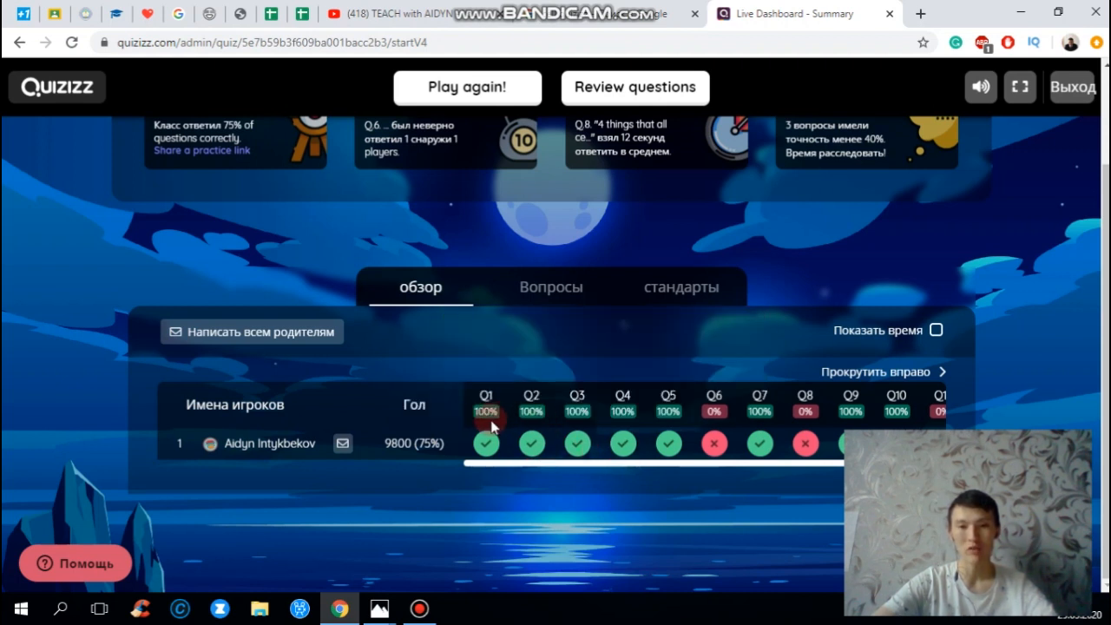
{"action": "mouse_move", "coordinate": [493, 446]}
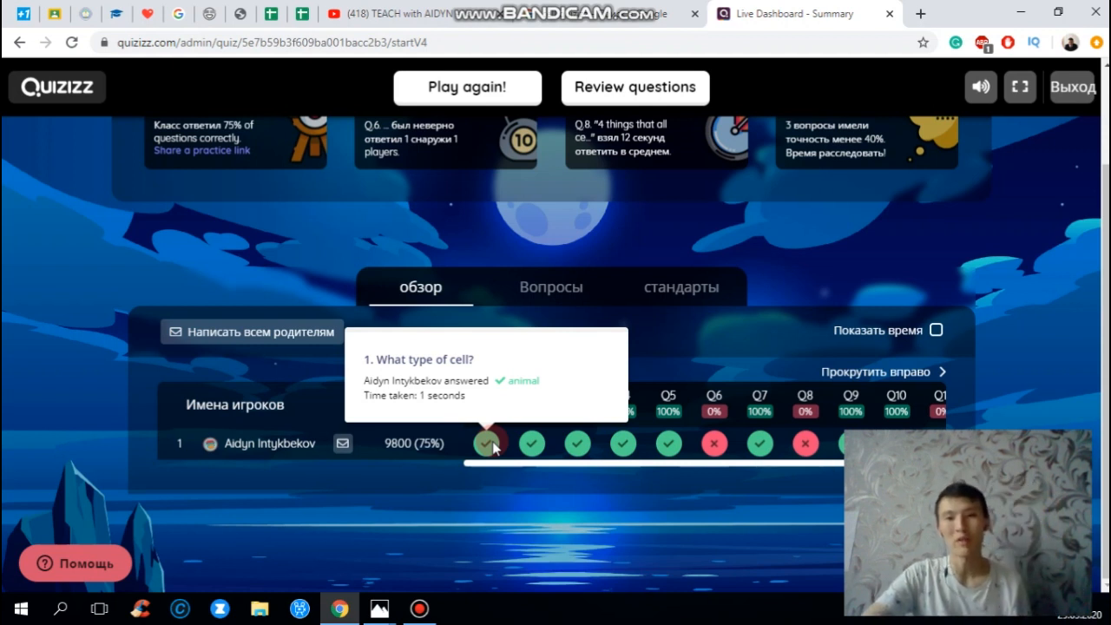
{"action": "mouse_move", "coordinate": [534, 447]}
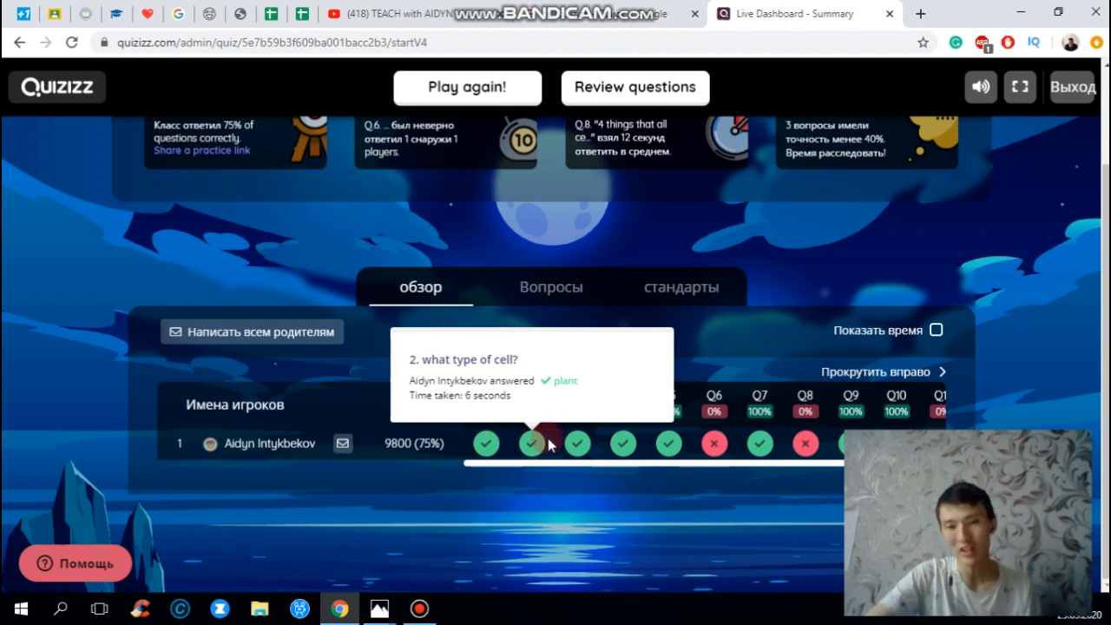
{"action": "mouse_move", "coordinate": [578, 449]}
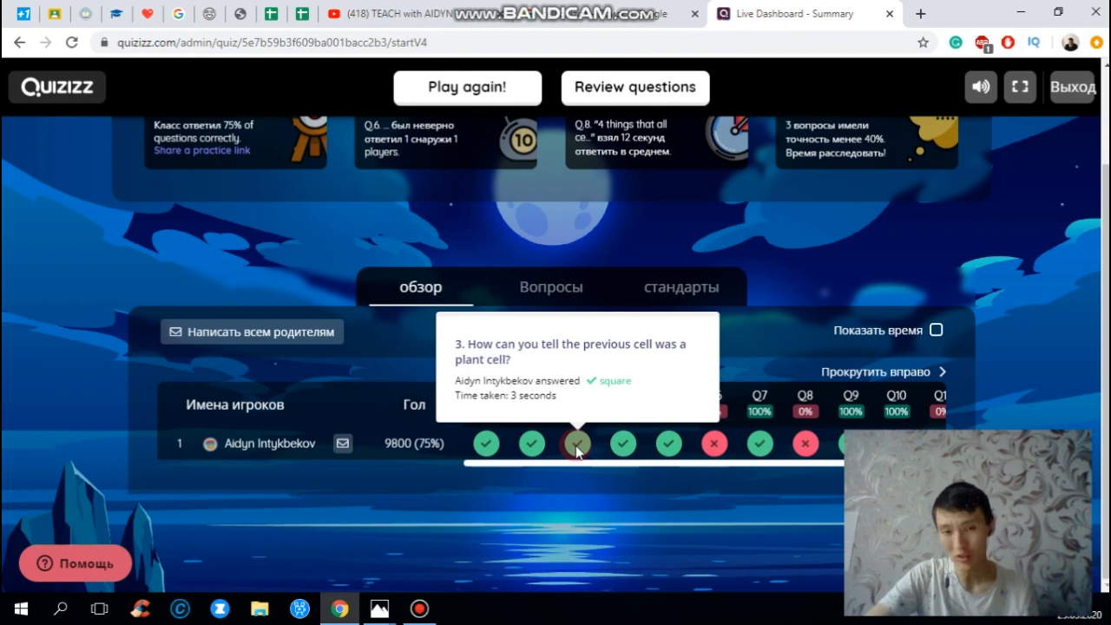
- Inspect the player's answers to questions 6, 7 and 8 in the обзор table of the game summary
{"action": "mouse_move", "coordinate": [717, 450]}
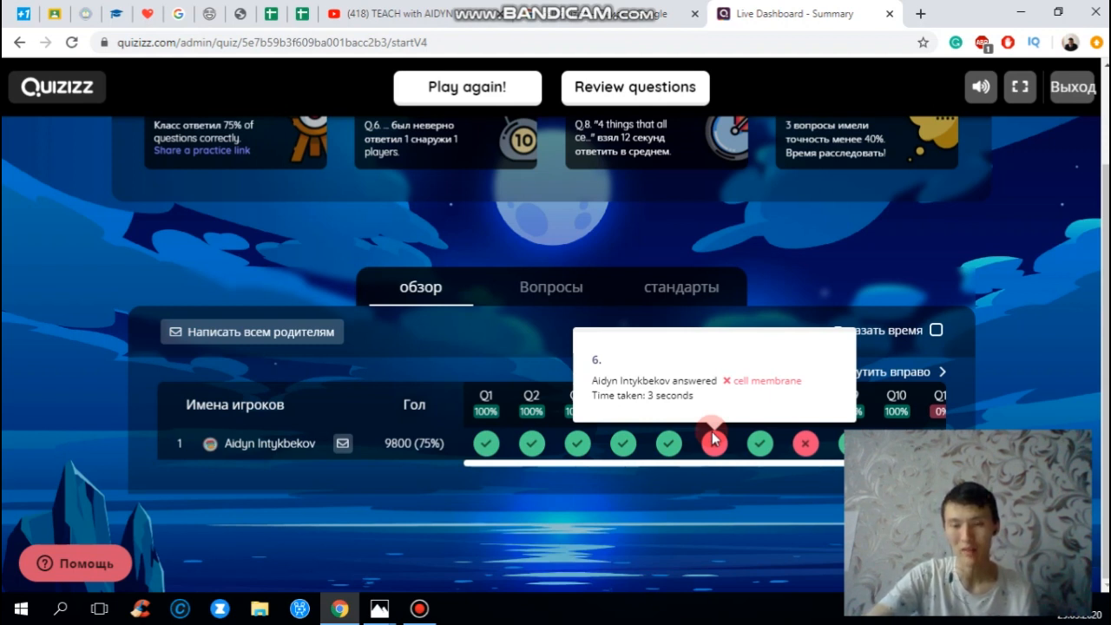
{"action": "mouse_move", "coordinate": [764, 449]}
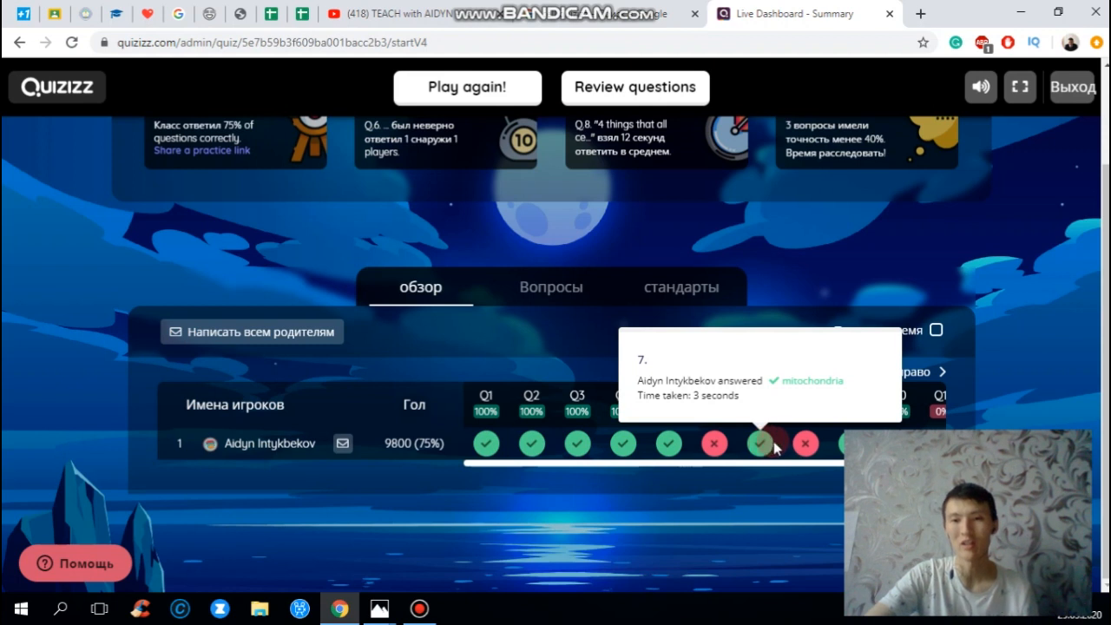
{"action": "mouse_move", "coordinate": [802, 443]}
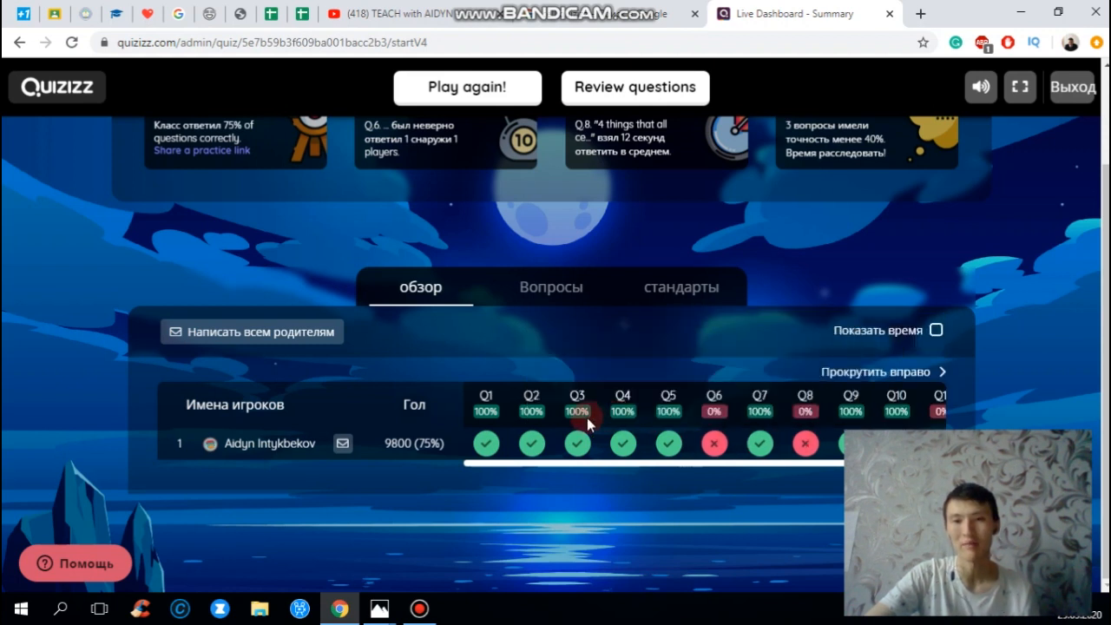
- Open the Вопросы report of the game summary and look through the first questions with their answer options
{"action": "left_click", "coordinate": [564, 285]}
{"action": "scroll", "coordinate": [569, 382], "scroll_direction": "down", "scroll_amount": 2}
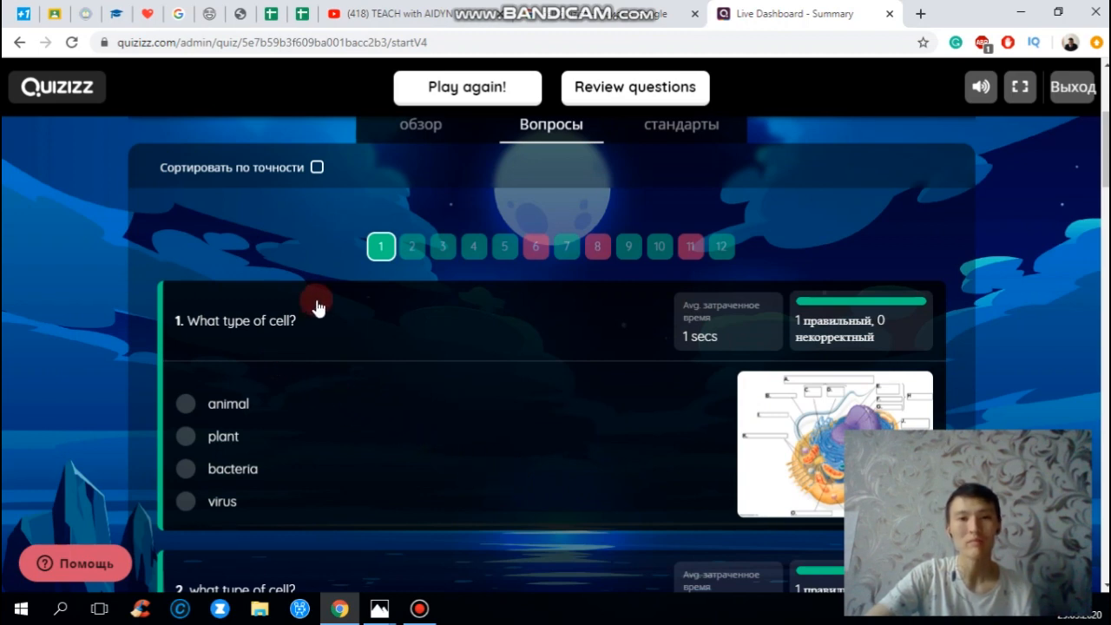
{"action": "scroll", "coordinate": [335, 298], "scroll_direction": "down", "scroll_amount": 2}
{"action": "scroll", "coordinate": [350, 286], "scroll_direction": "up", "scroll_amount": 1}
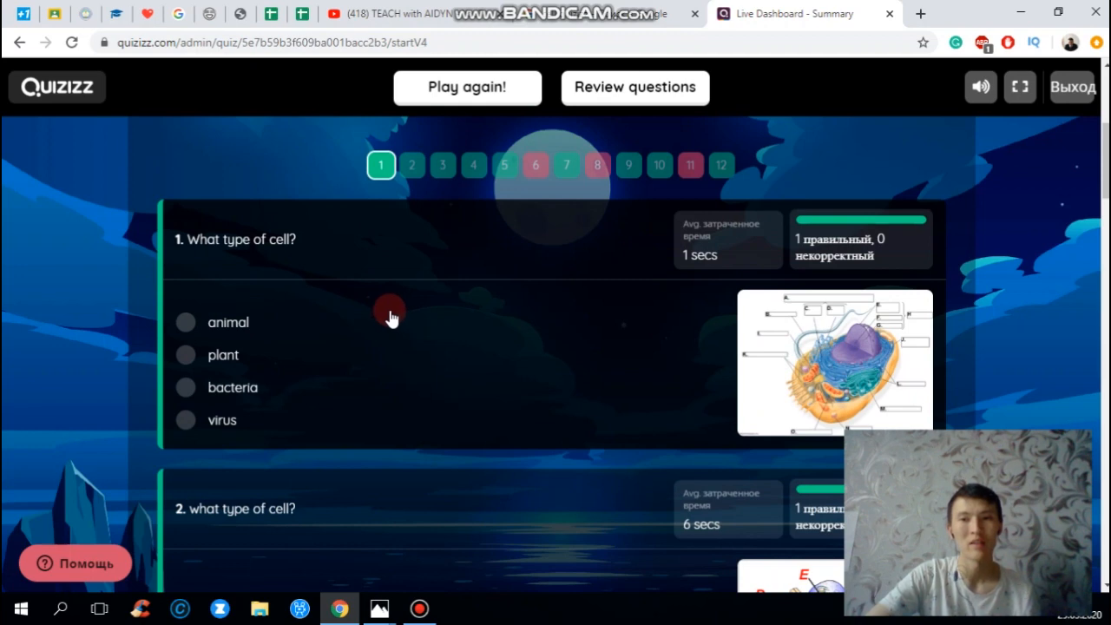
- Sort the question report by accuracy and review the list through to question 11
{"action": "scroll", "coordinate": [350, 324], "scroll_direction": "up", "scroll_amount": 1}
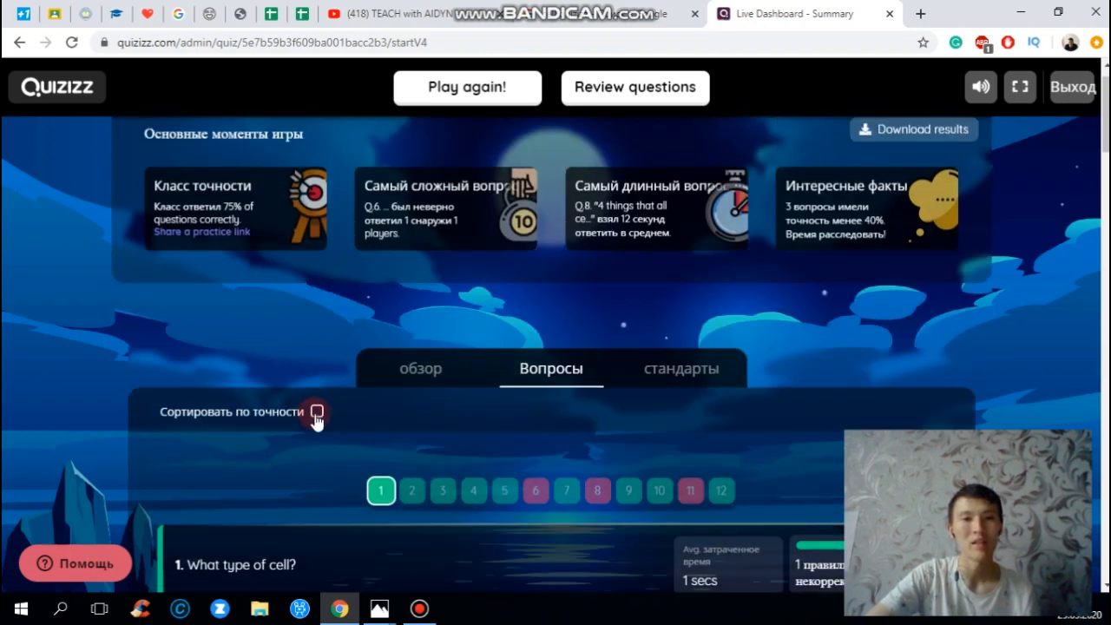
{"action": "left_click", "coordinate": [318, 413]}
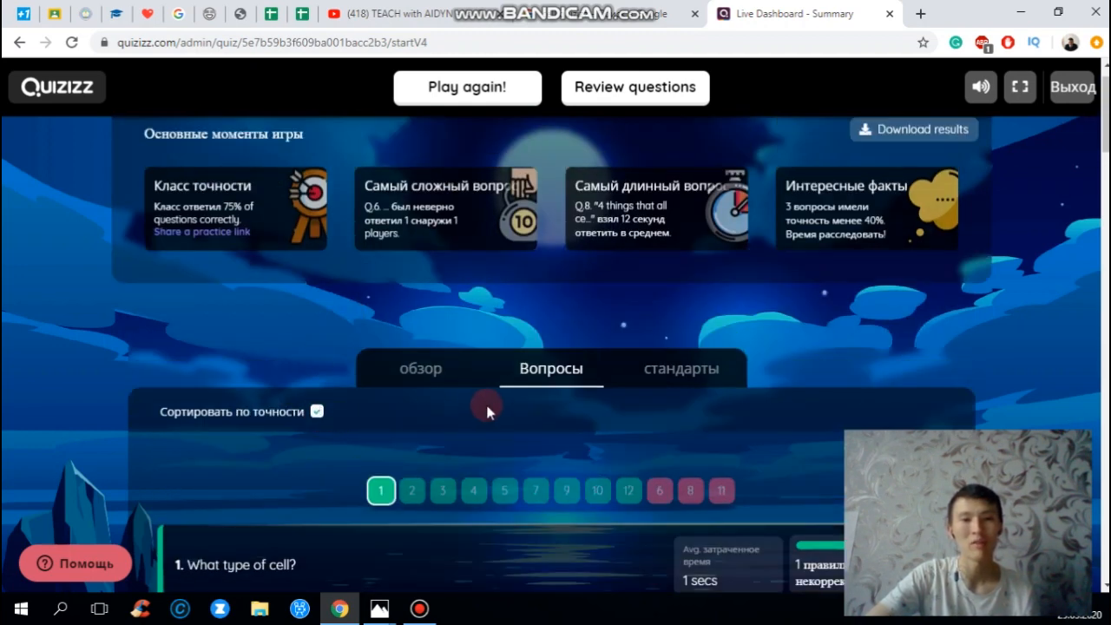
{"action": "scroll", "coordinate": [531, 450], "scroll_direction": "down", "scroll_amount": 2}
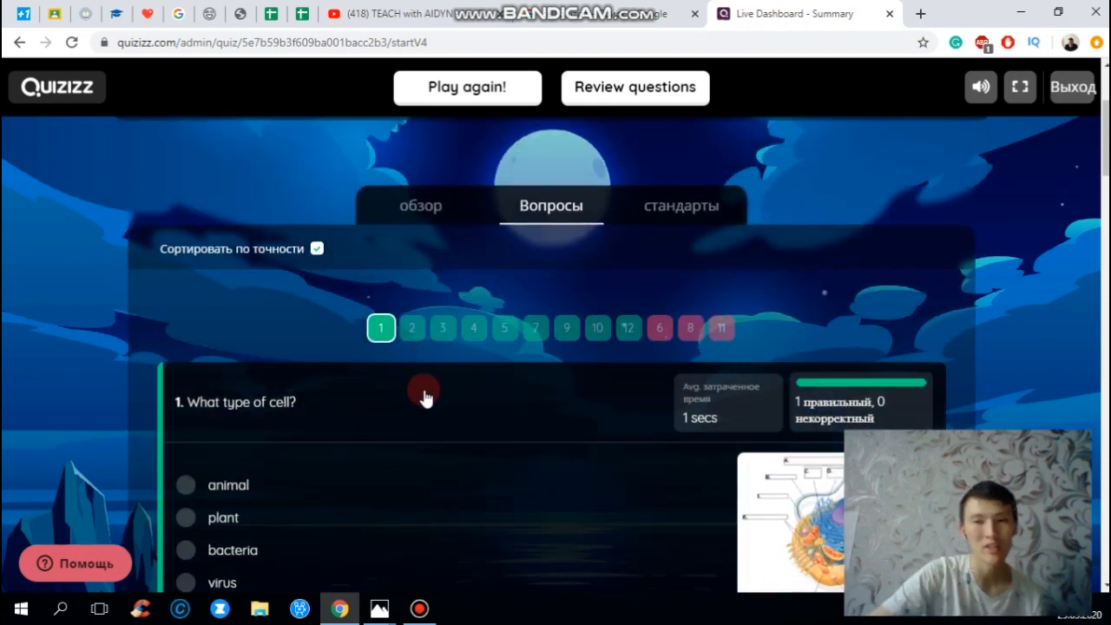
{"action": "scroll", "coordinate": [423, 393], "scroll_direction": "down", "scroll_amount": 1}
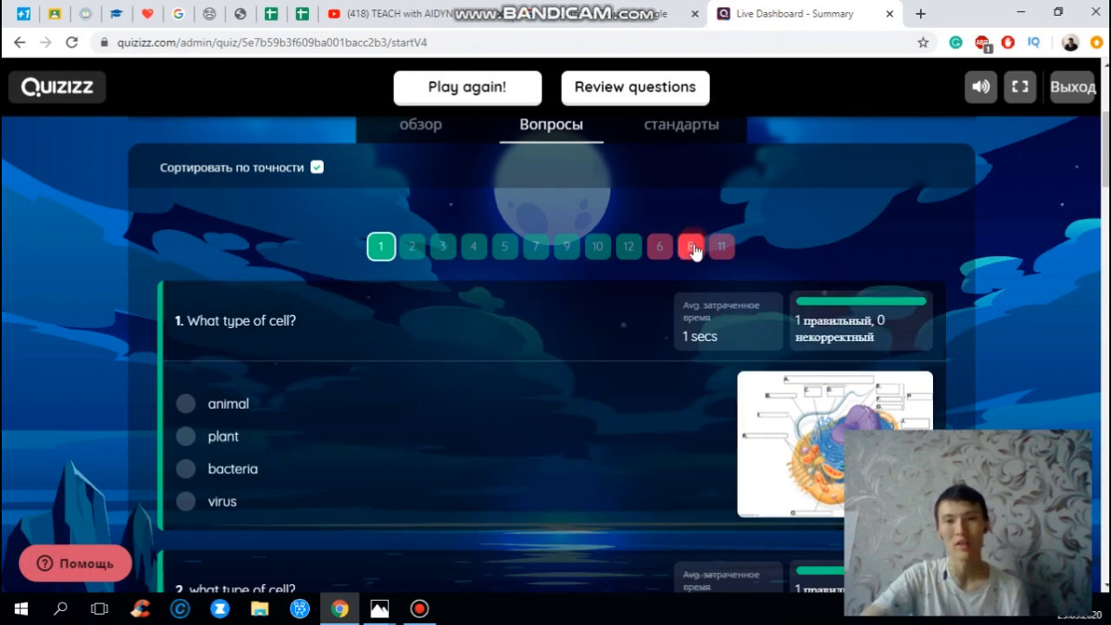
{"action": "scroll", "coordinate": [700, 273], "scroll_direction": "down", "scroll_amount": 20}
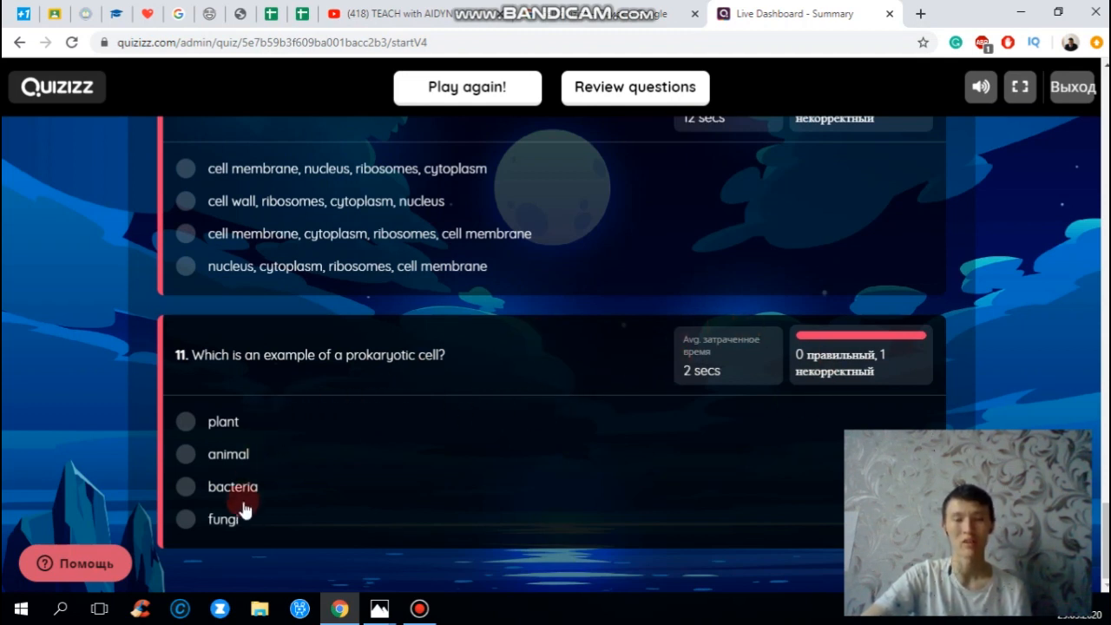
{"action": "scroll", "coordinate": [390, 449], "scroll_direction": "up", "scroll_amount": 4}
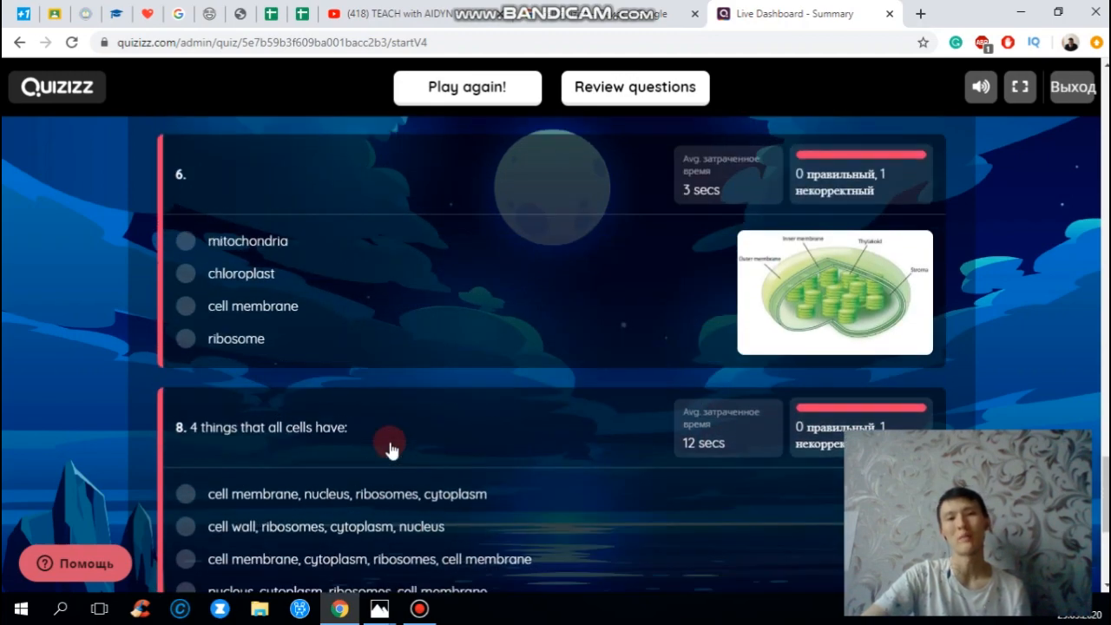
{"action": "scroll", "coordinate": [390, 449], "scroll_direction": "up", "scroll_amount": 8}
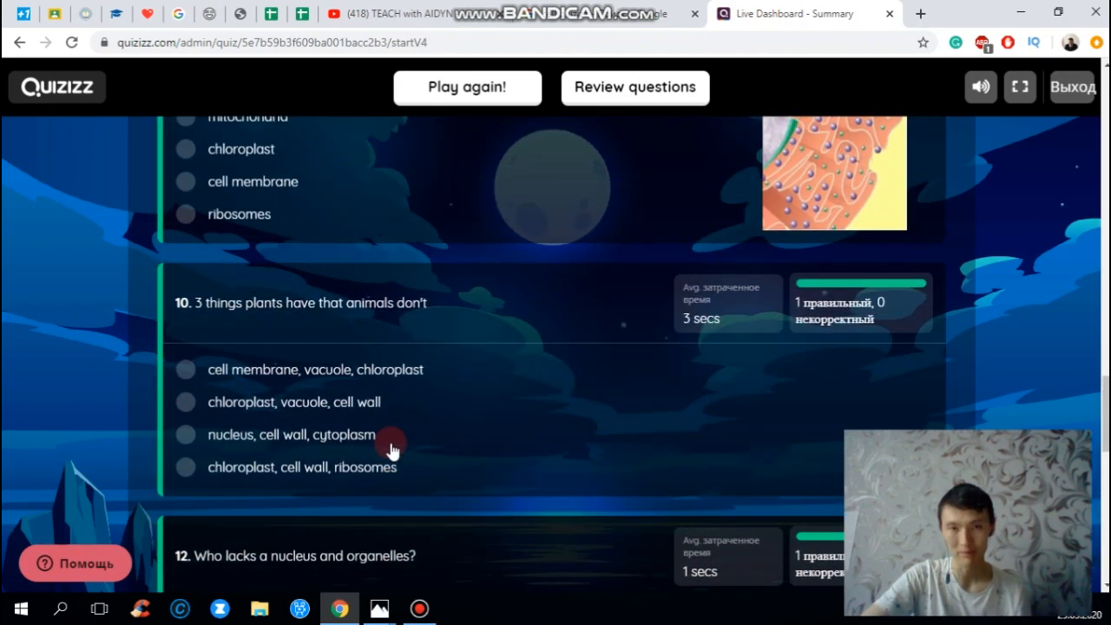
{"action": "scroll", "coordinate": [390, 450], "scroll_direction": "up", "scroll_amount": 15}
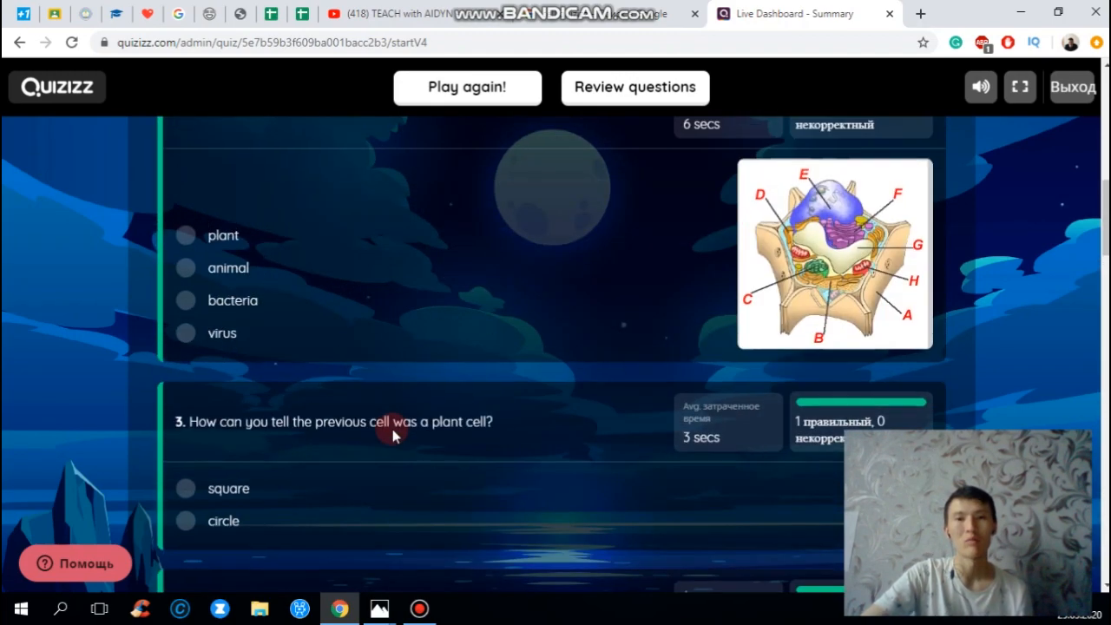
{"action": "scroll", "coordinate": [392, 434], "scroll_direction": "up", "scroll_amount": 7}
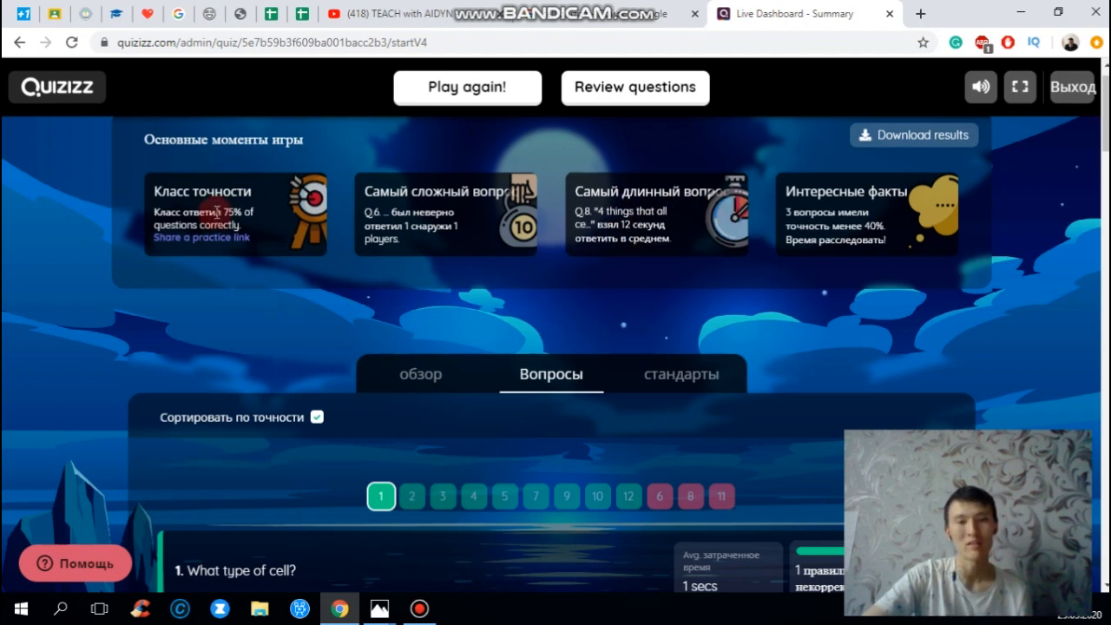
{"action": "scroll", "coordinate": [642, 286], "scroll_direction": "up", "scroll_amount": 1}
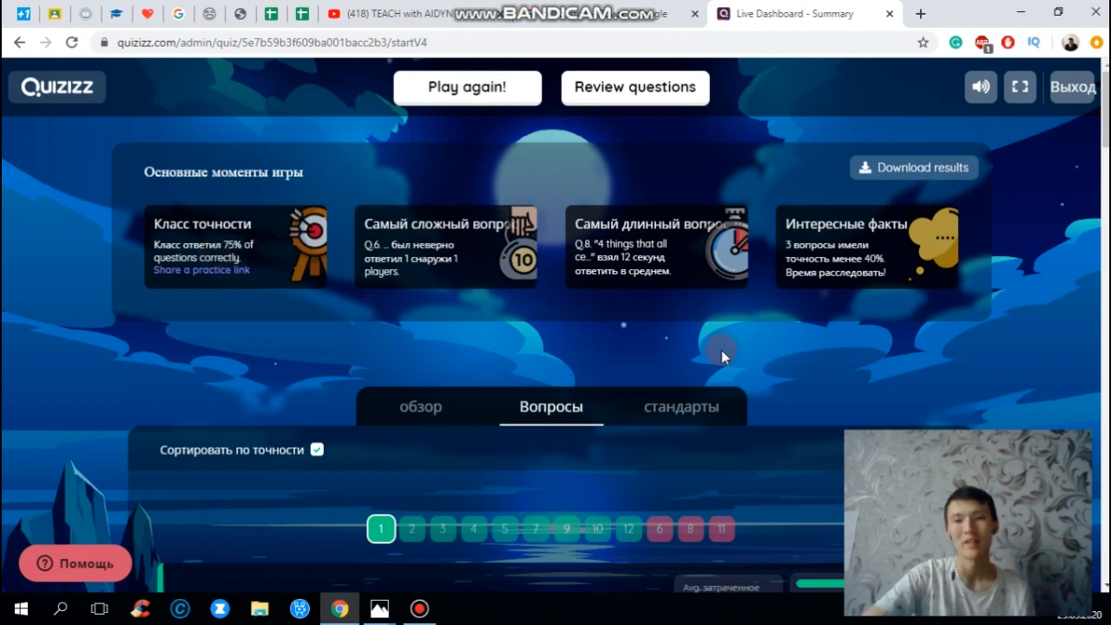
- View the стандарты report of the game summary
{"action": "left_click", "coordinate": [682, 406]}
{"action": "scroll", "coordinate": [720, 364], "scroll_direction": "down", "scroll_amount": 1}
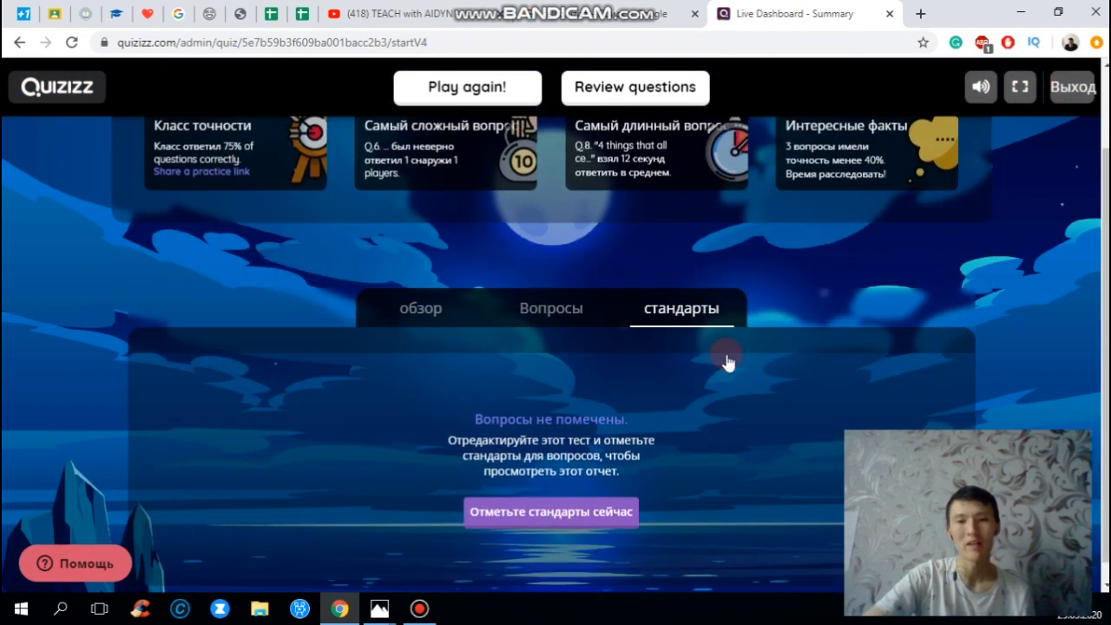
{"action": "scroll", "coordinate": [729, 357], "scroll_direction": "up", "scroll_amount": 1}
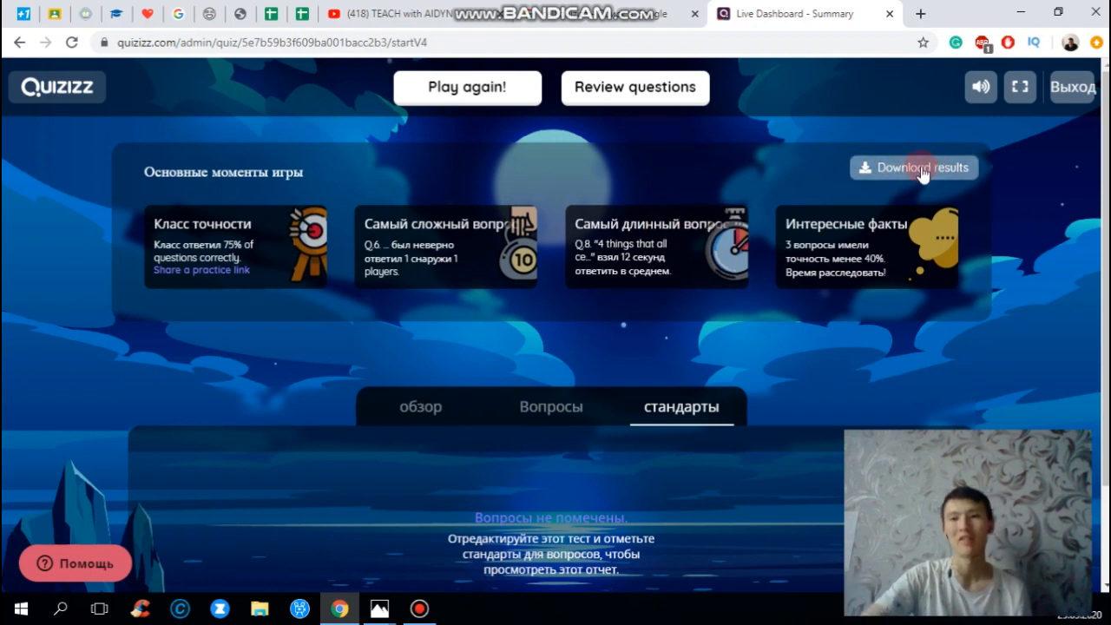
- Download the game results through the manual download link and open the XLSX file in Excel, dismissing the Office activation wizard
{"action": "left_click", "coordinate": [926, 170]}
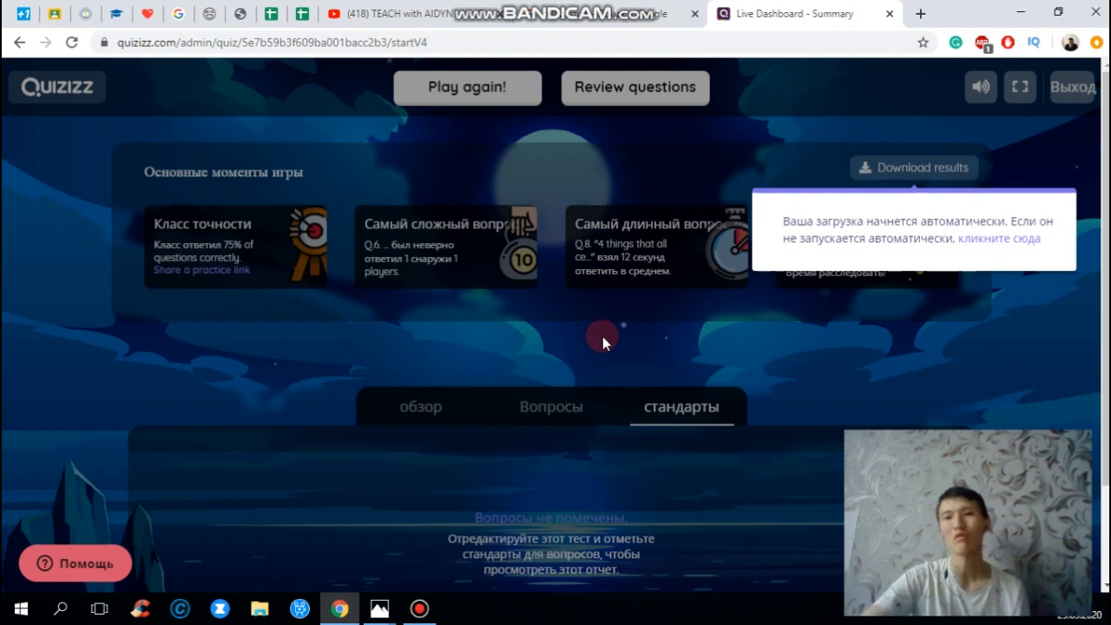
{"action": "left_click", "coordinate": [1007, 240]}
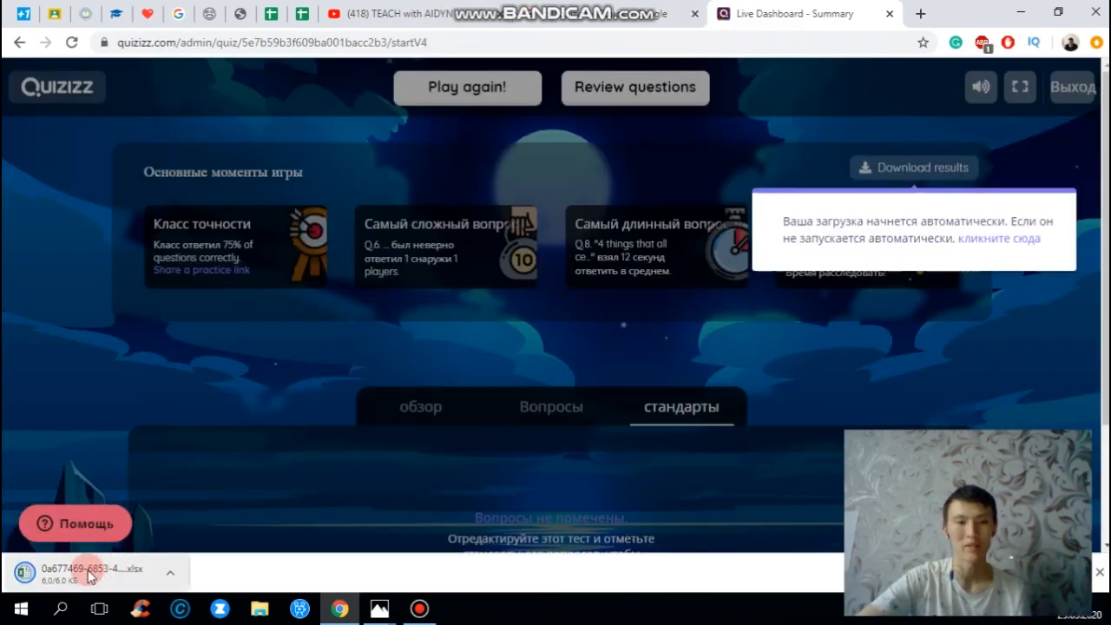
{"action": "left_click", "coordinate": [91, 576]}
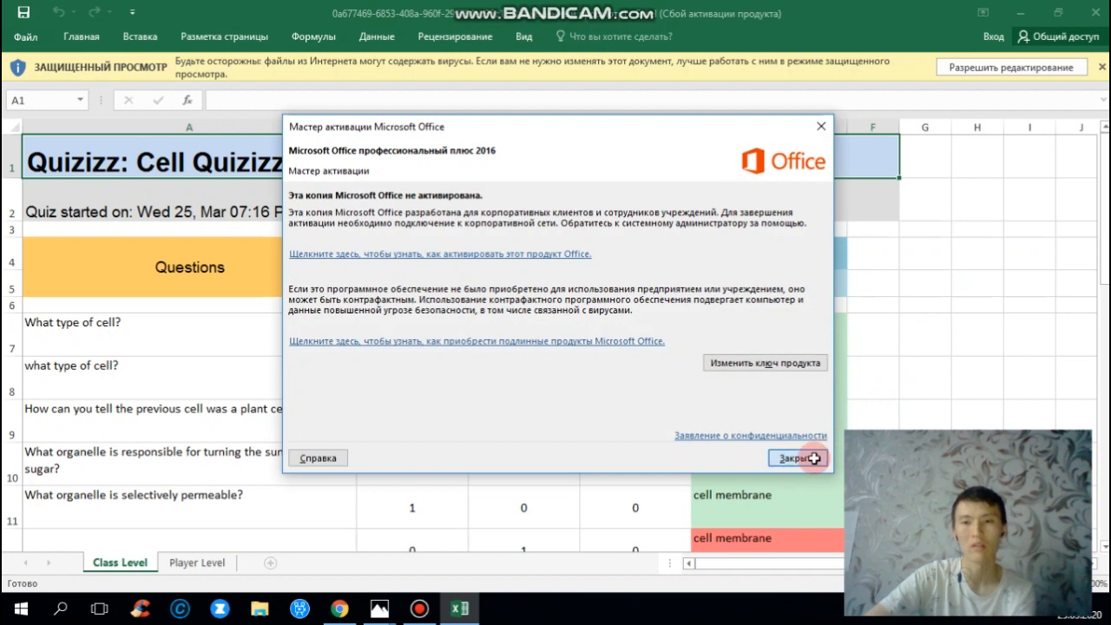
{"action": "left_click", "coordinate": [816, 458]}
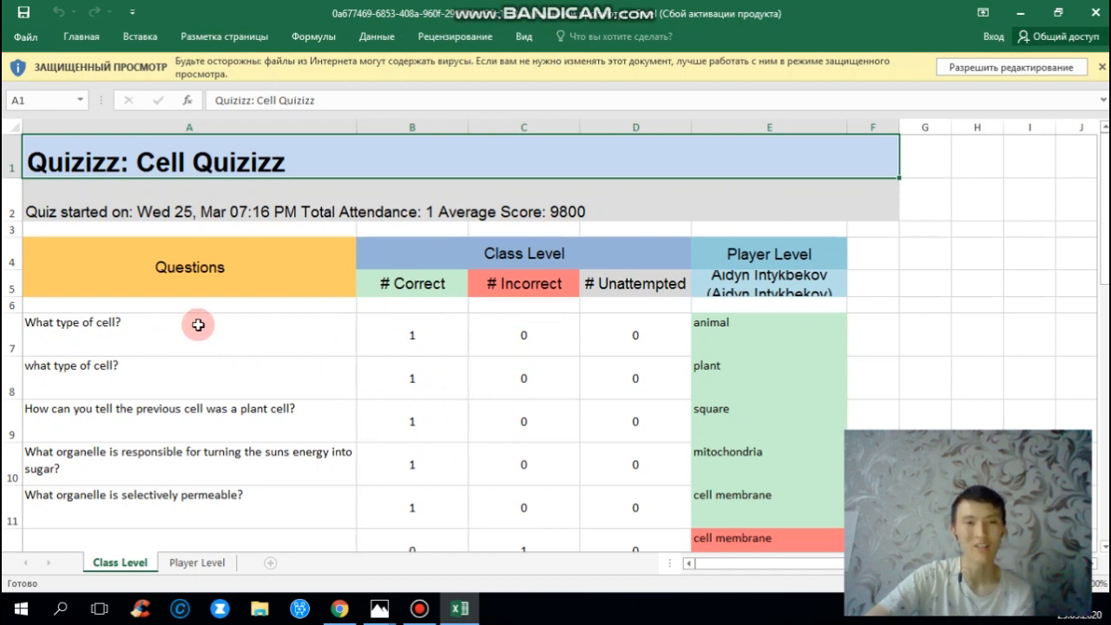
- Examine the correct, incorrect and unattempted counts and the player's answer for the first question on the Class Level sheet
{"action": "left_click", "coordinate": [428, 340]}
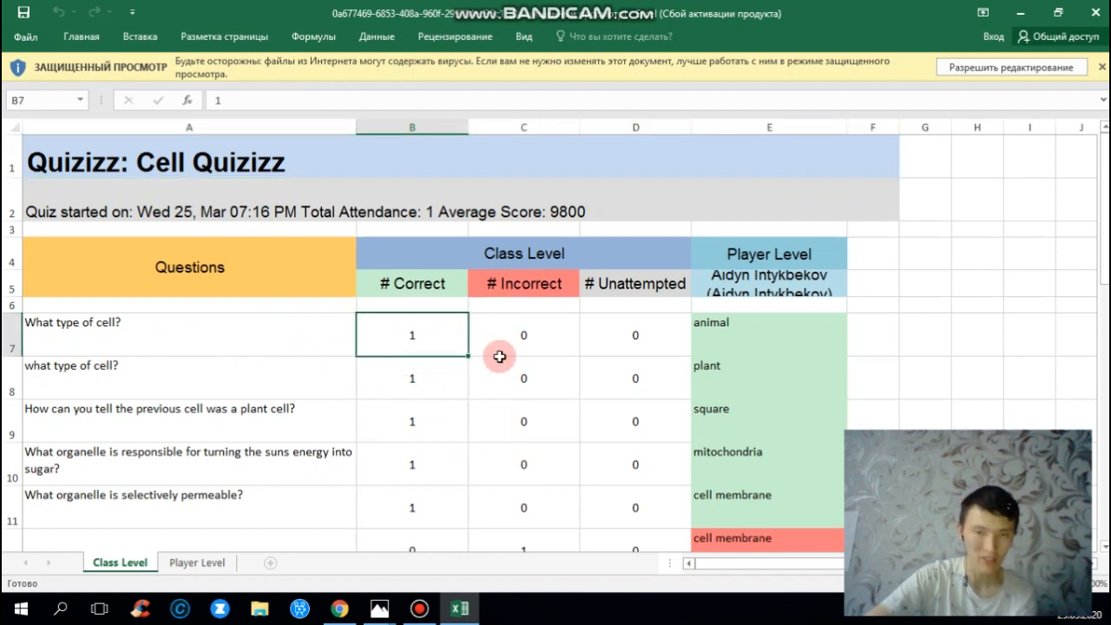
{"action": "left_click", "coordinate": [532, 334]}
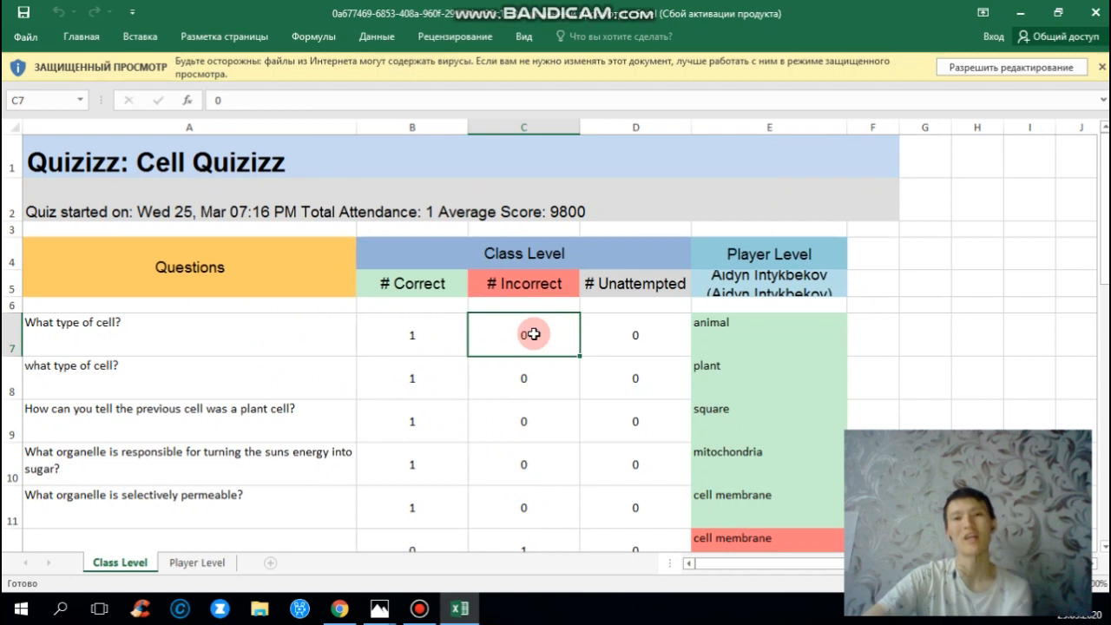
{"action": "left_click", "coordinate": [640, 338]}
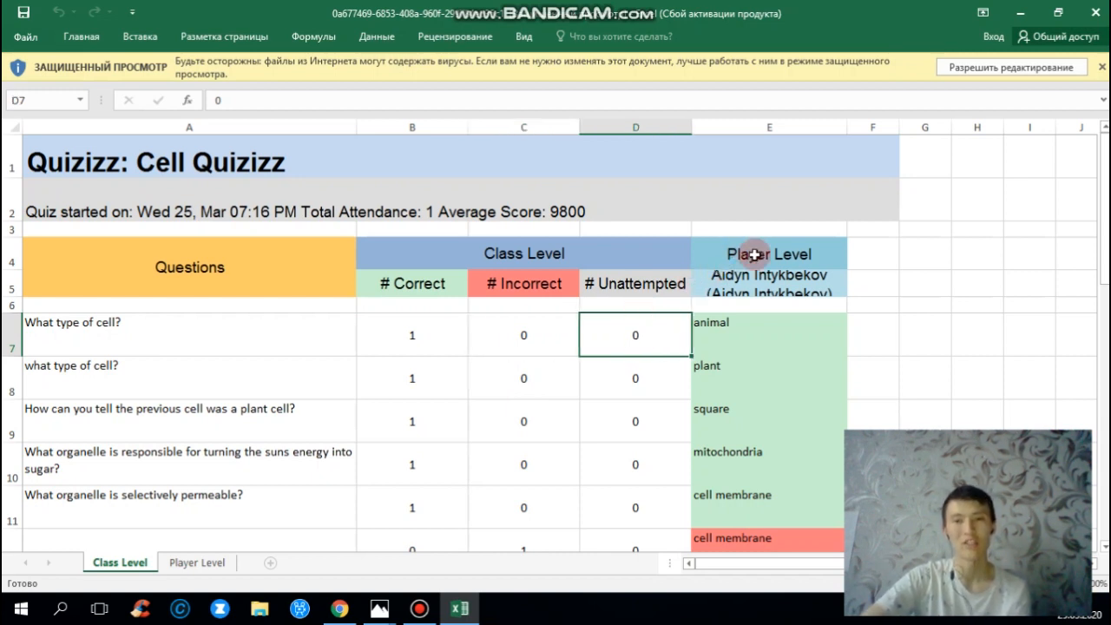
{"action": "left_click", "coordinate": [772, 337]}
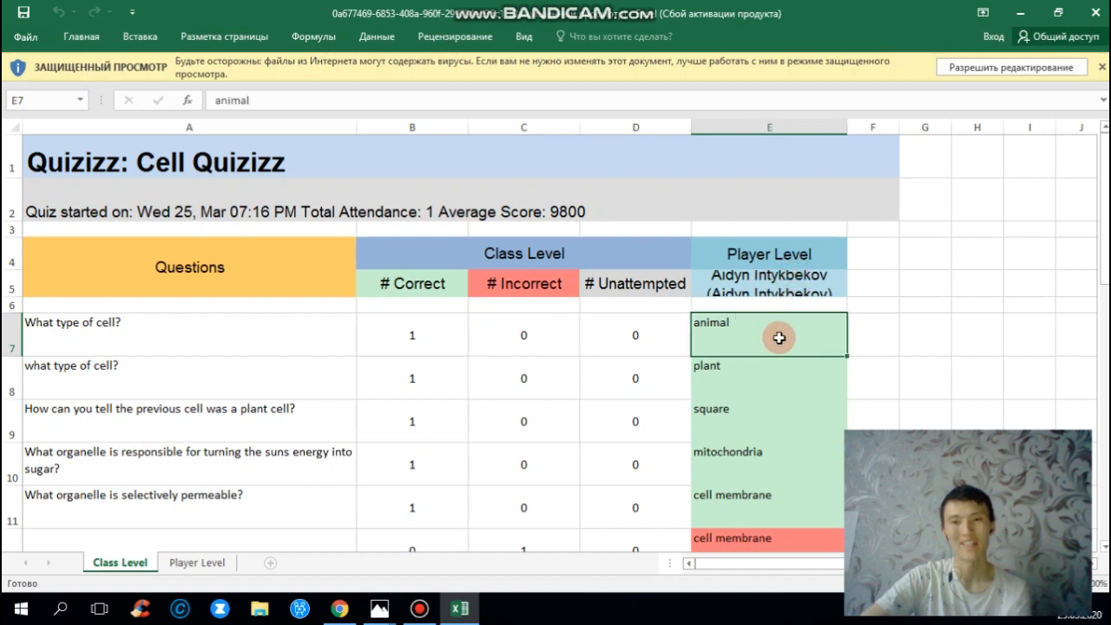
- Examine the player's answers in column E of the Class Level sheet, down to the Total and Accuracy rows
{"action": "left_click", "coordinate": [766, 381]}
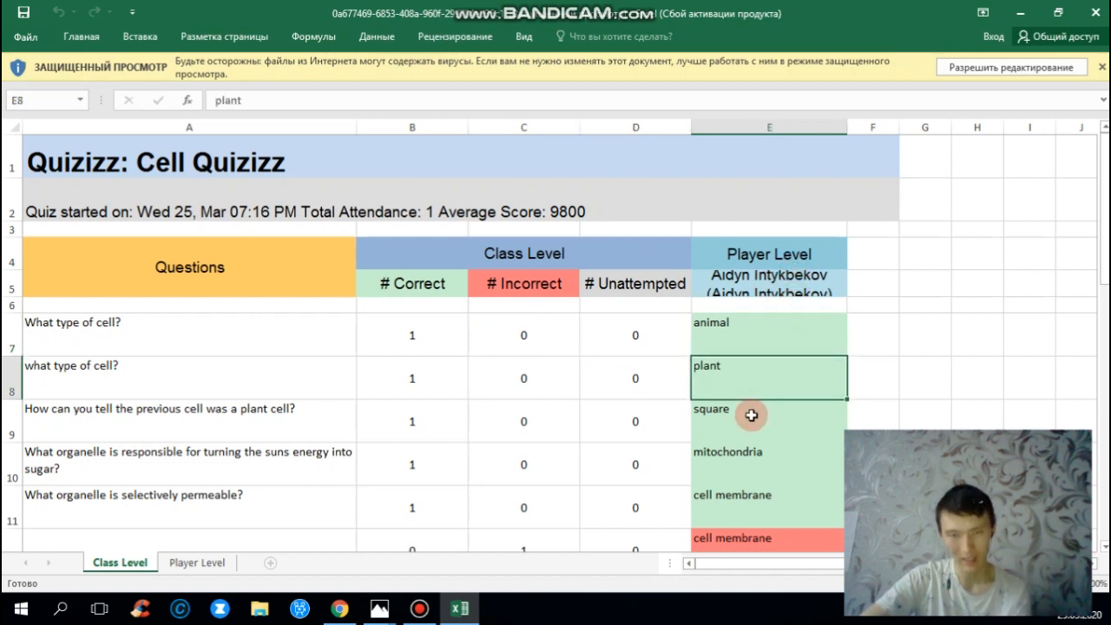
{"action": "left_click", "coordinate": [751, 415]}
{"action": "left_click", "coordinate": [770, 342]}
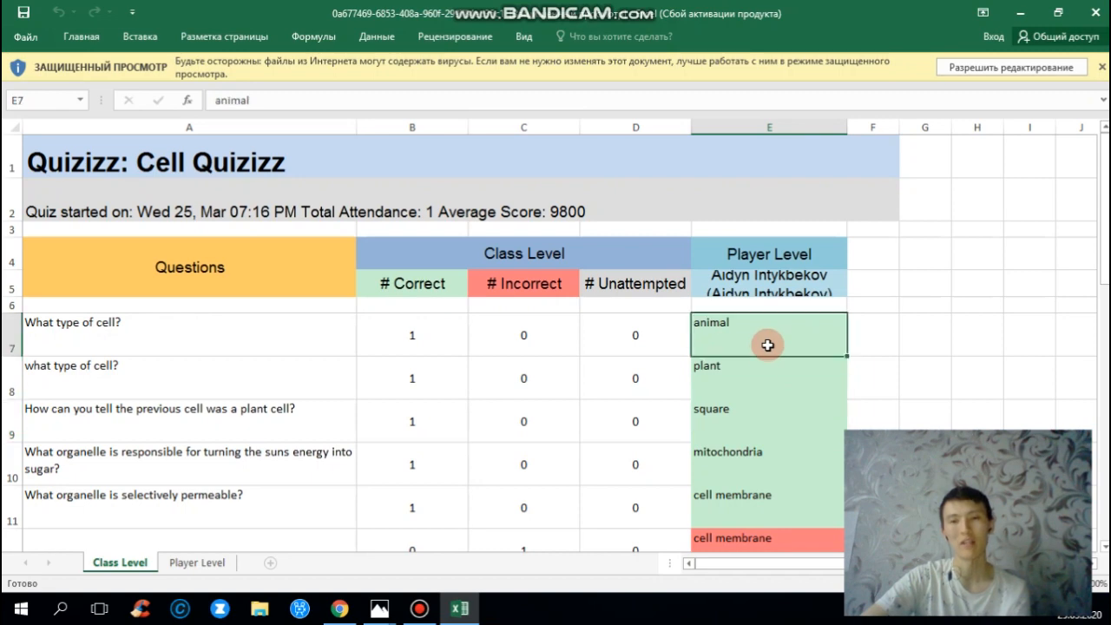
{"action": "scroll", "coordinate": [746, 393], "scroll_direction": "down", "scroll_amount": 2}
{"action": "left_click", "coordinate": [755, 368]}
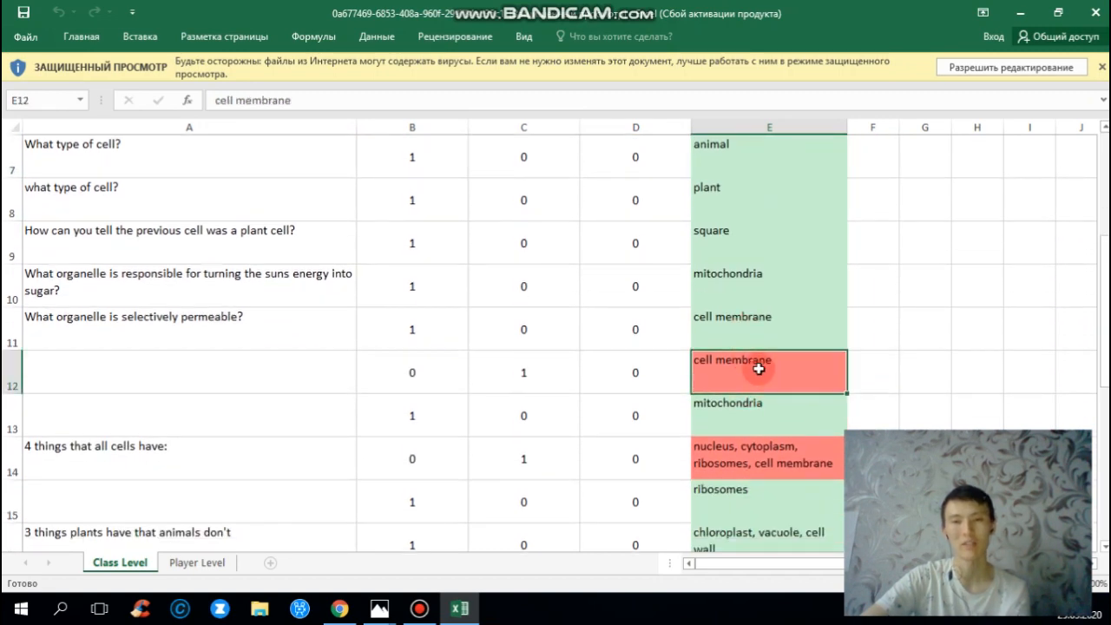
{"action": "left_click", "coordinate": [740, 420]}
{"action": "scroll", "coordinate": [755, 373], "scroll_direction": "down", "scroll_amount": 3}
{"action": "scroll", "coordinate": [755, 374], "scroll_direction": "up", "scroll_amount": 1}
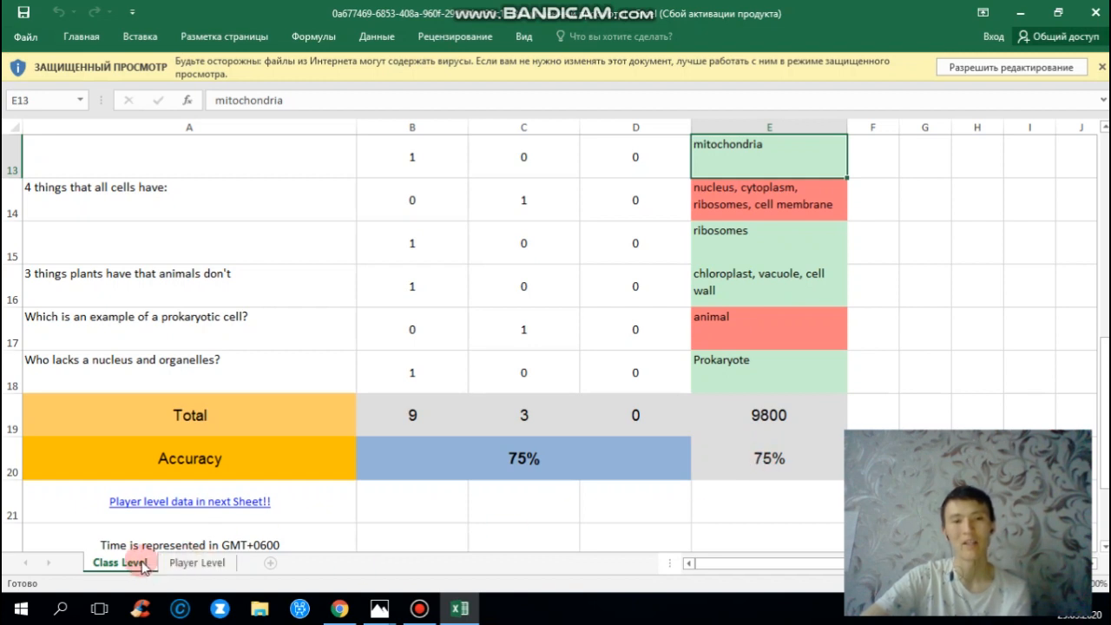
- Examine the player's score, accuracy, start time and device info on the Player Level sheet, and switch back to Chrome
{"action": "left_click", "coordinate": [198, 564]}
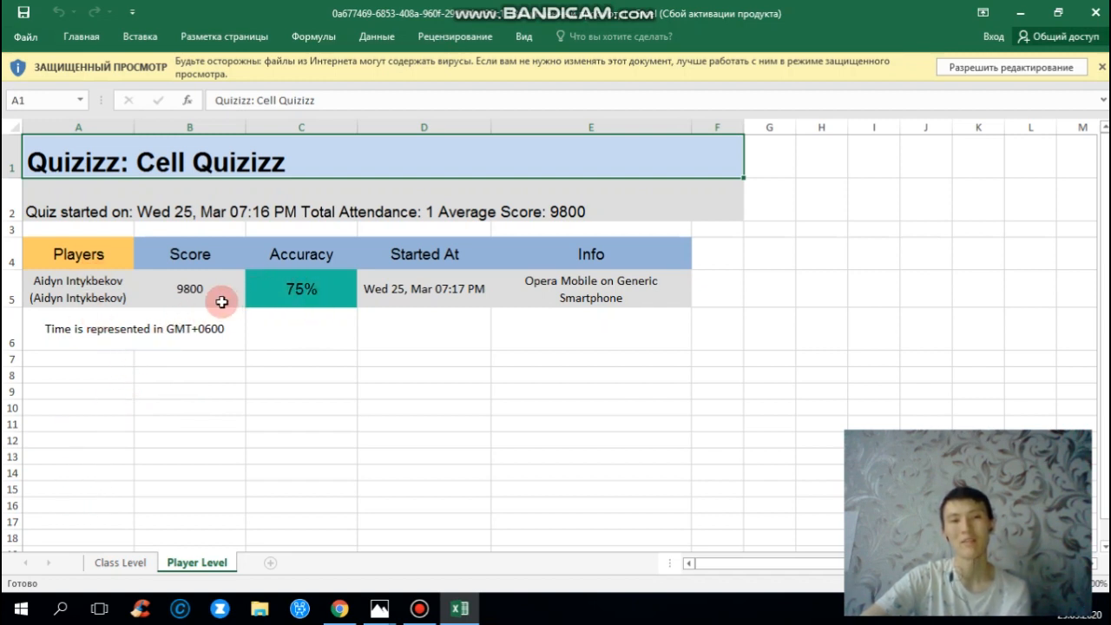
{"action": "left_click", "coordinate": [198, 290]}
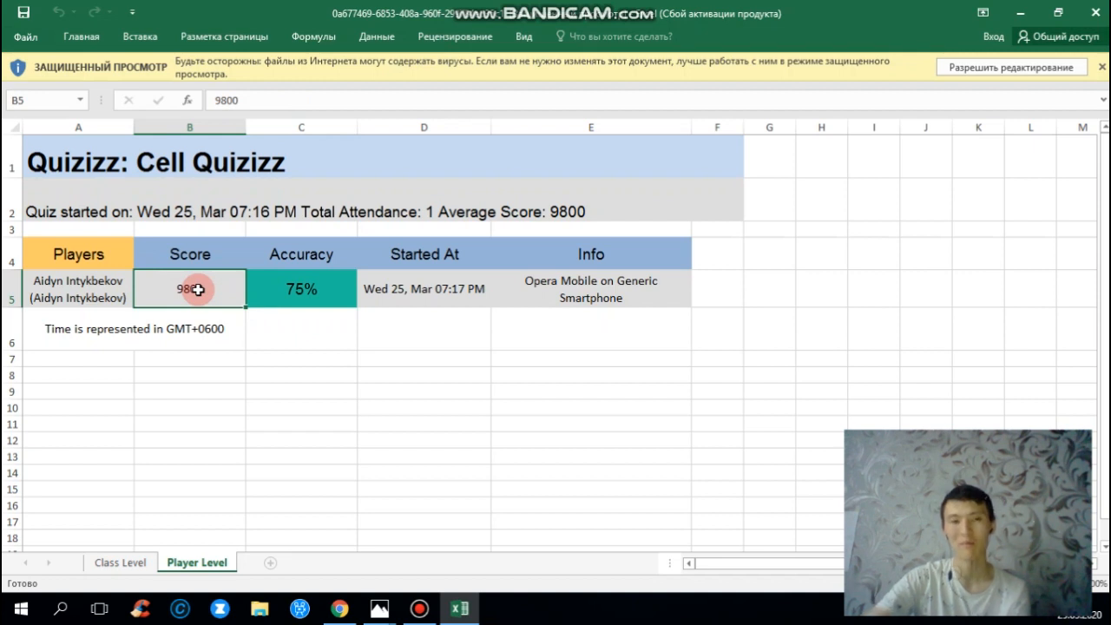
{"action": "left_click", "coordinate": [279, 285]}
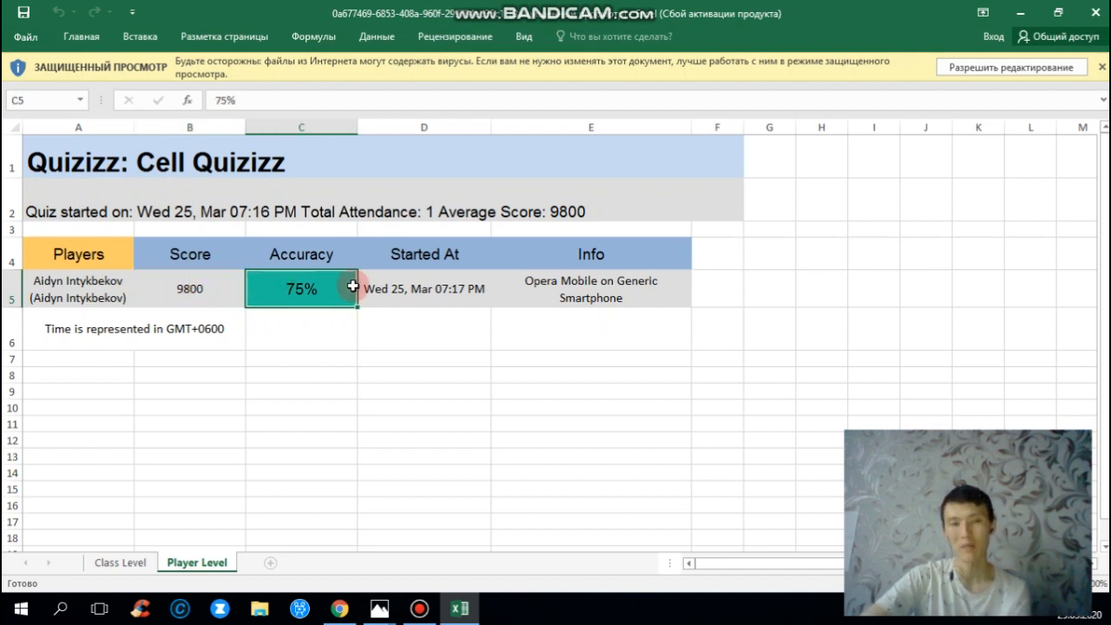
{"action": "left_click", "coordinate": [432, 286]}
{"action": "left_click", "coordinate": [570, 284]}
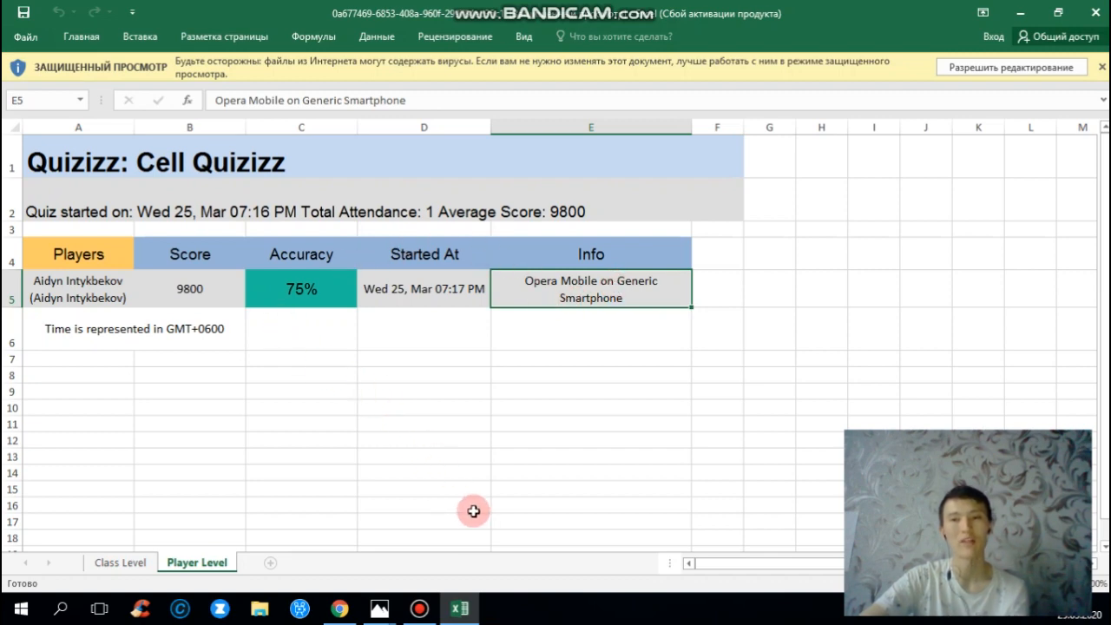
{"action": "left_click", "coordinate": [340, 608]}
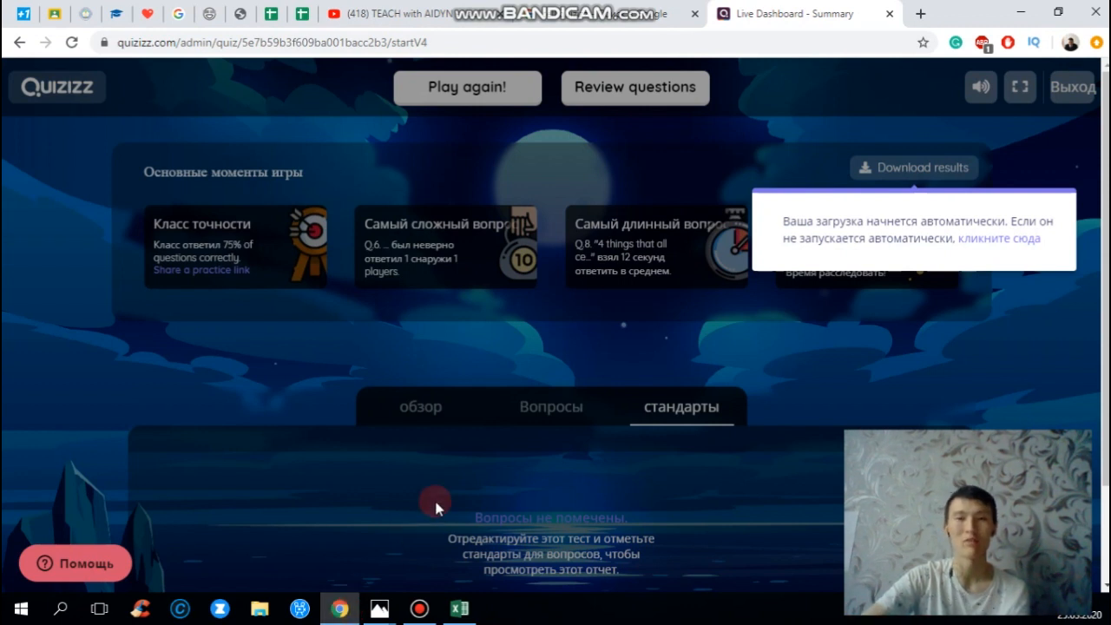